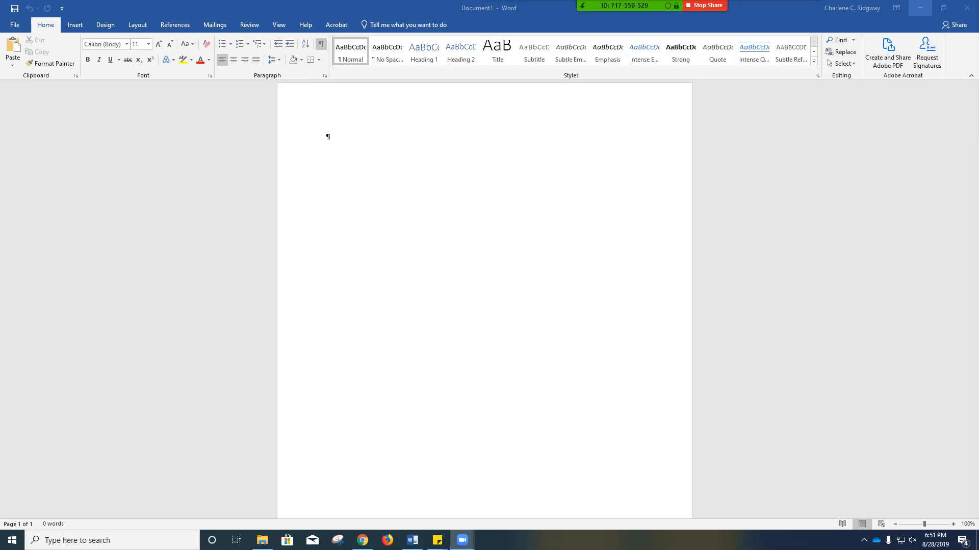
- Maximize the document window and display the rulers
left_click(943, 8)
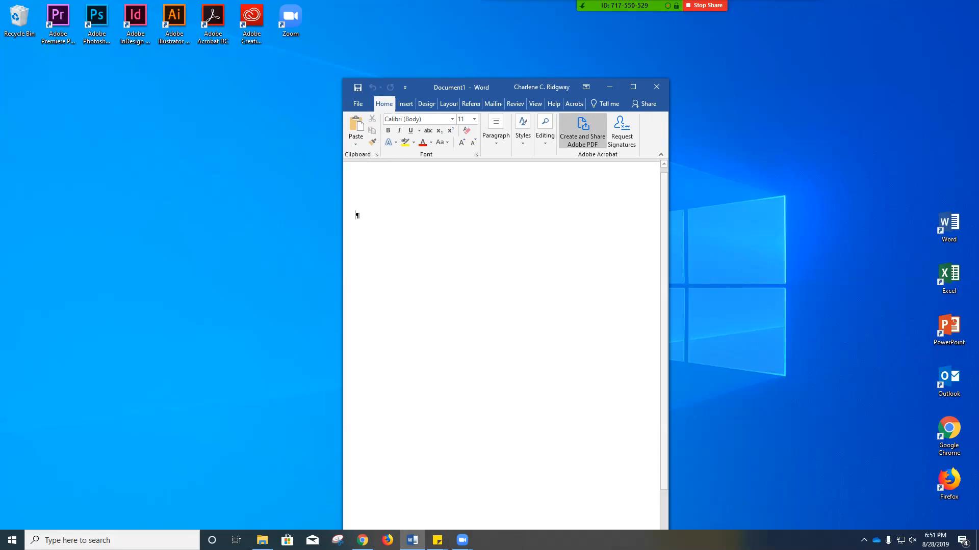
left_click(633, 86)
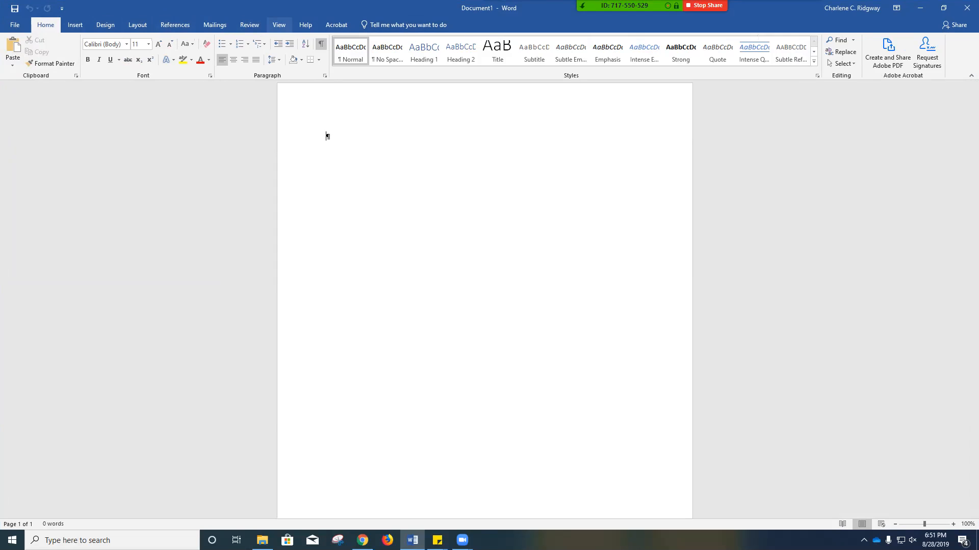
left_click(279, 25)
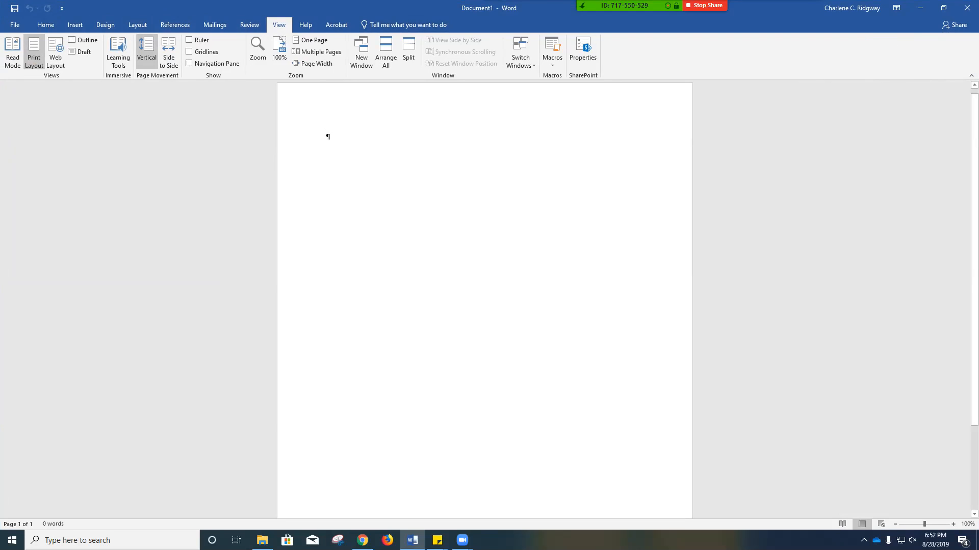
left_click(188, 40)
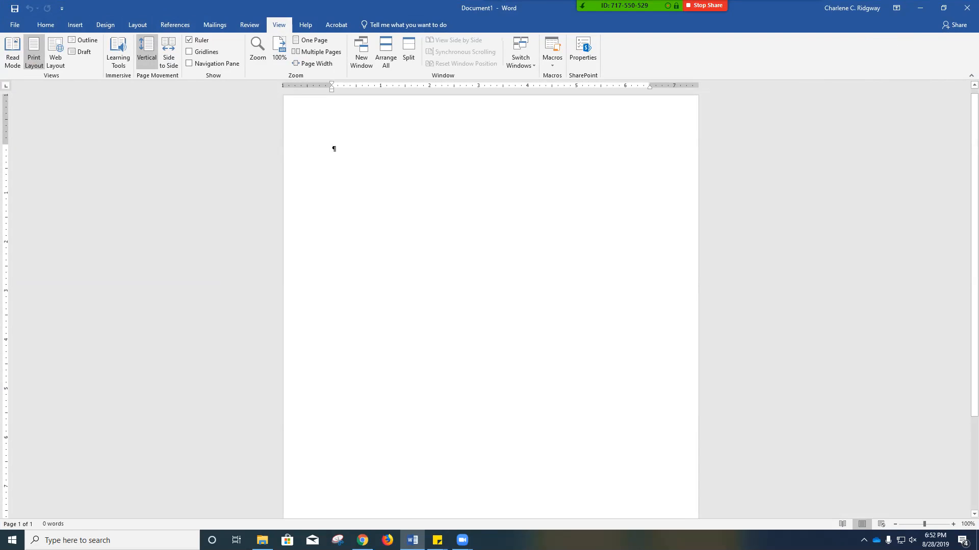
- Set the document zoom to 120%
left_click(257, 50)
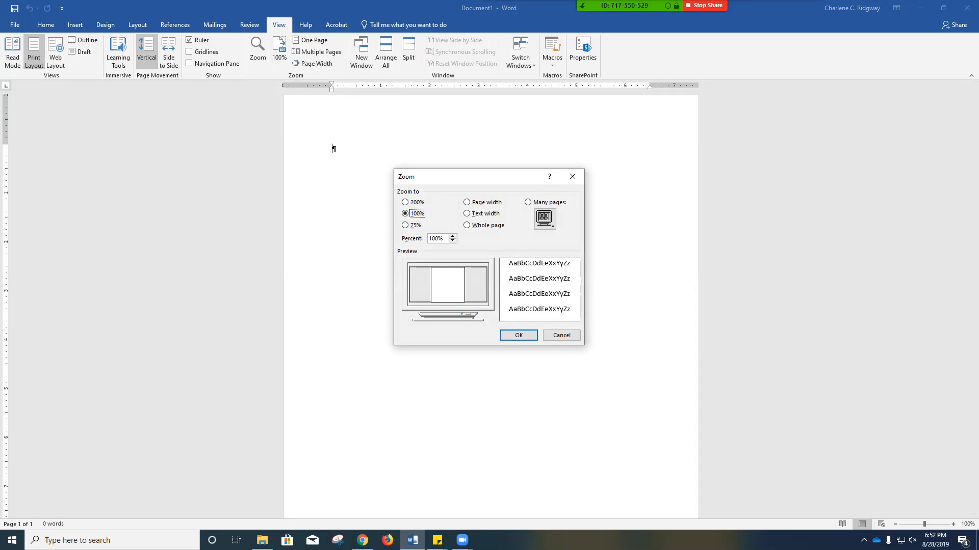
double_click(434, 238)
type("120")
key("Return")
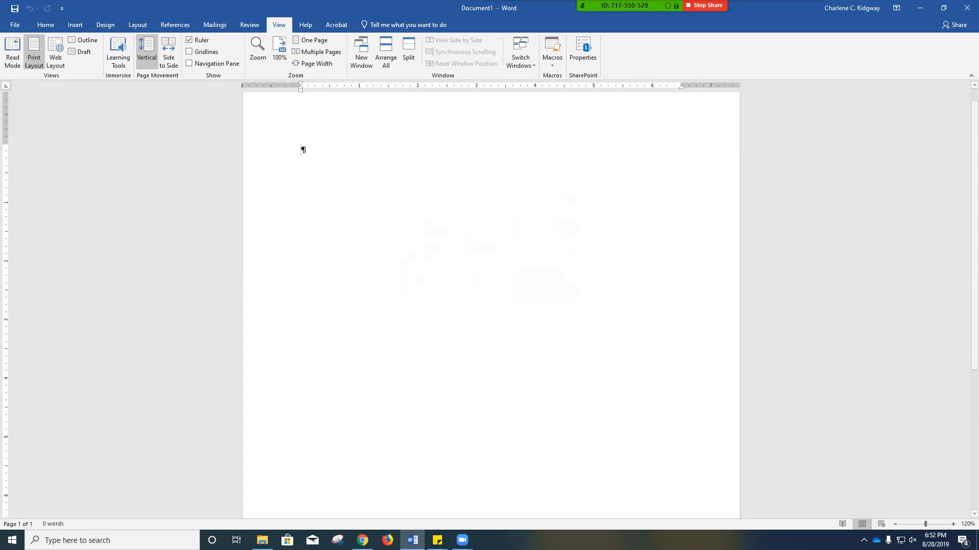
- Toggle the nonprinting formatting marks off and on again, leaving them displayed
left_click(45, 25)
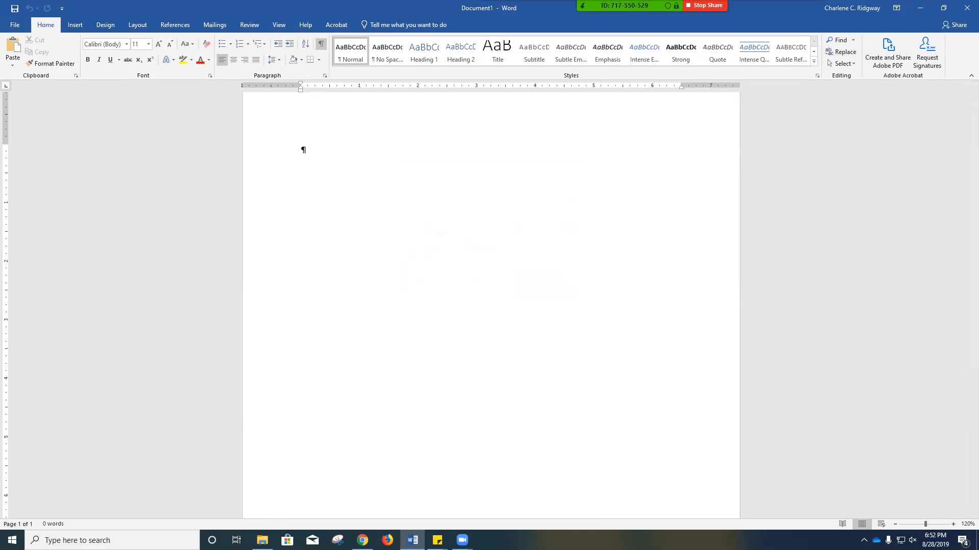
key("ctrl+shift+8")
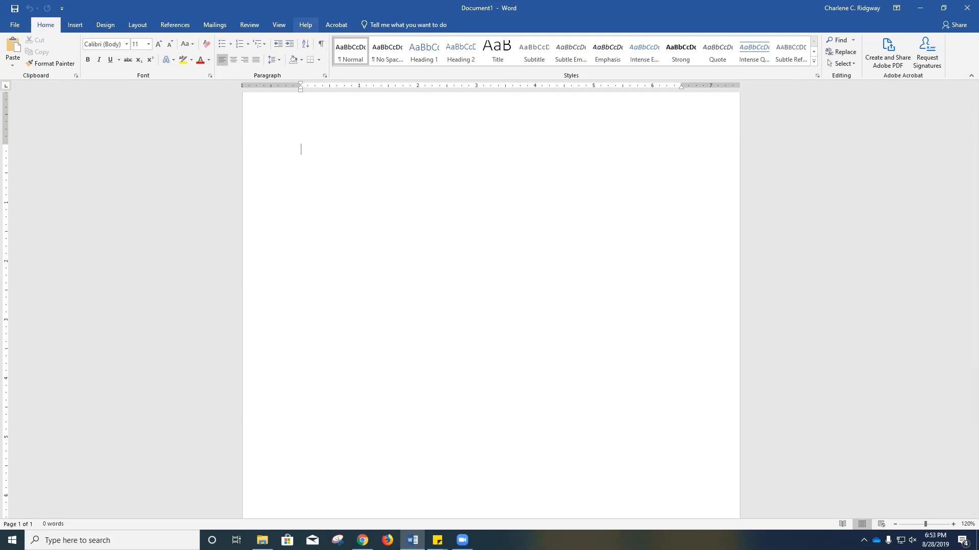
left_click(320, 45)
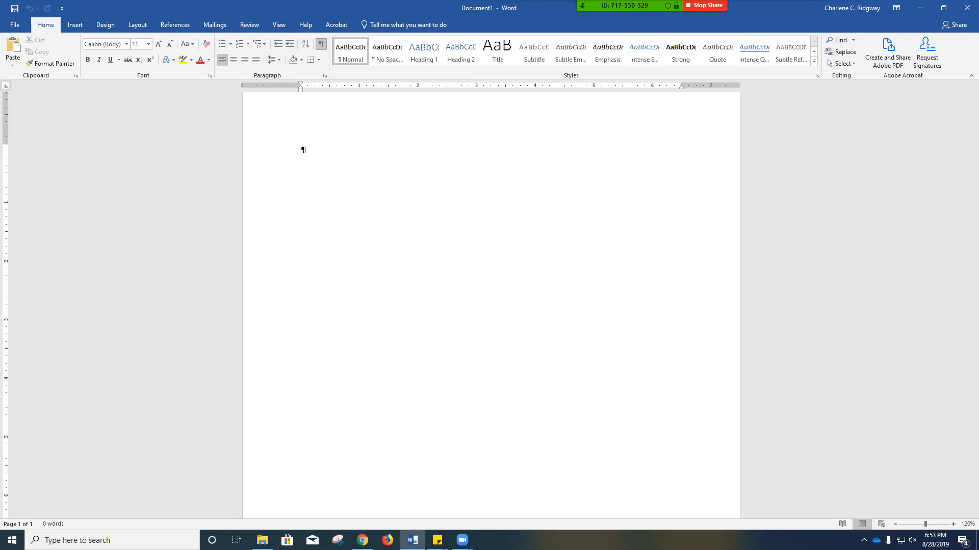
left_click(321, 43)
left_click(320, 43)
- Save the blank document on the H: drive, naming it WD1_Letter_ followed by the author's last name
left_click(14, 8)
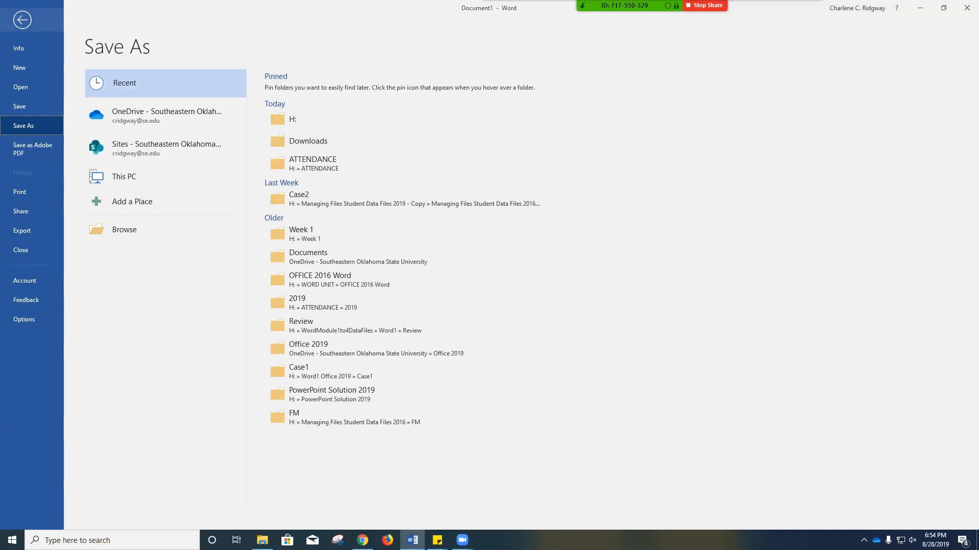
left_click(128, 230)
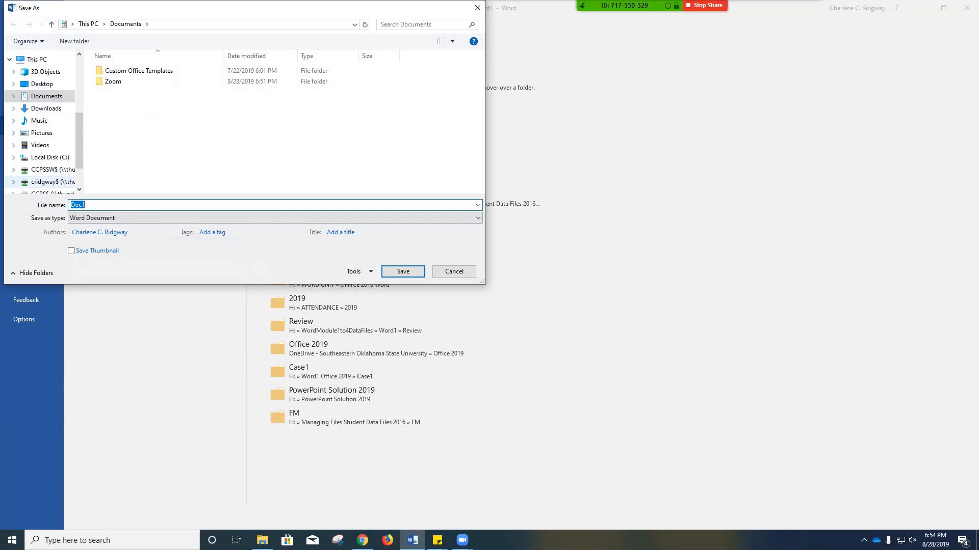
left_click(52, 182)
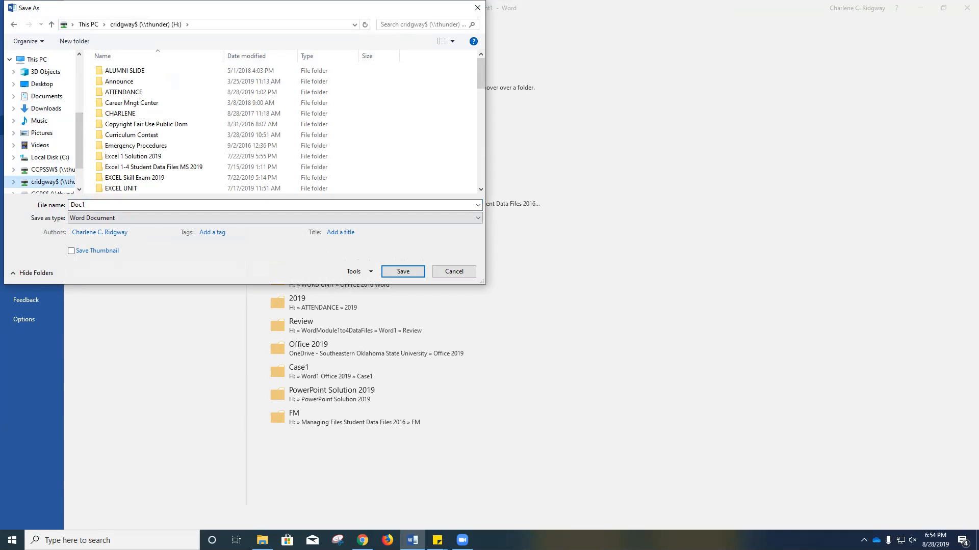
left_click(101, 205)
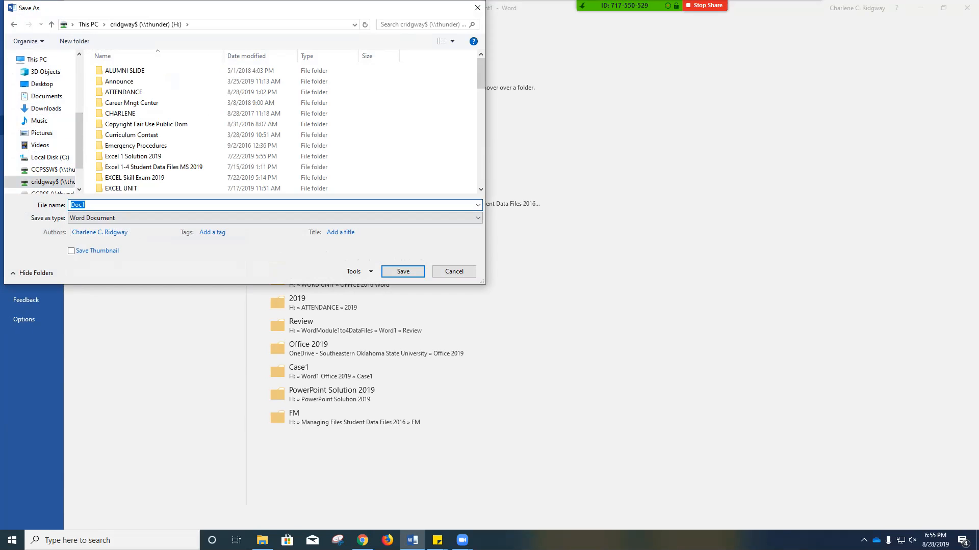
type("WD1_")
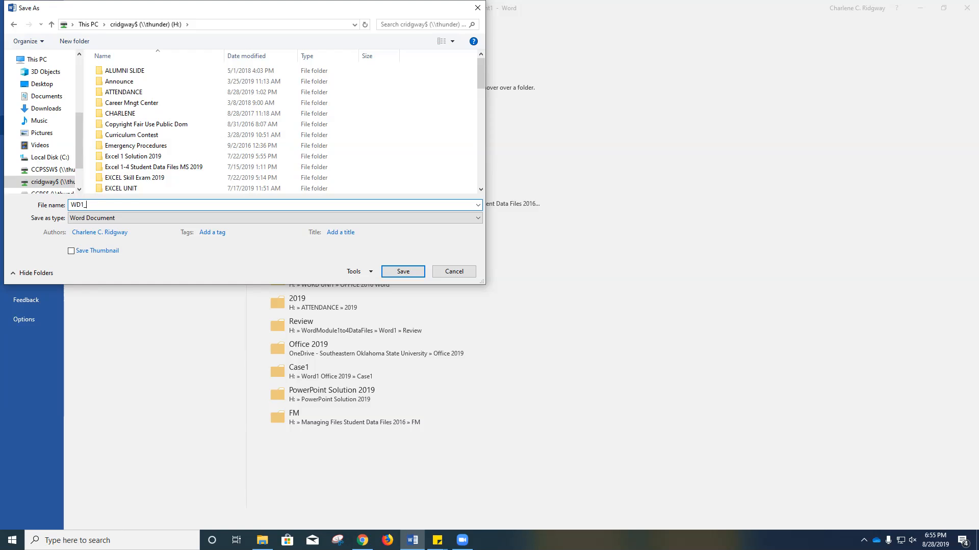
type("Letter_Ridgway")
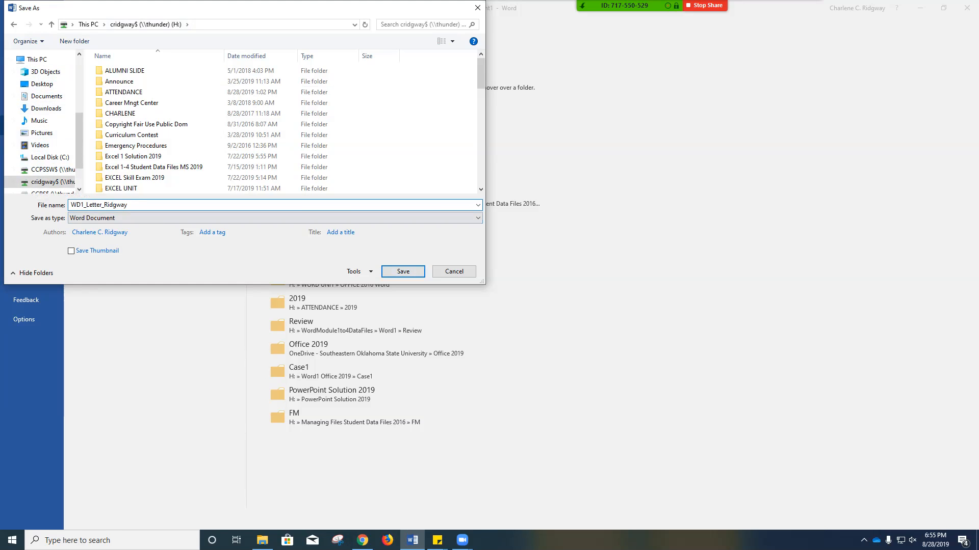
key("Return")
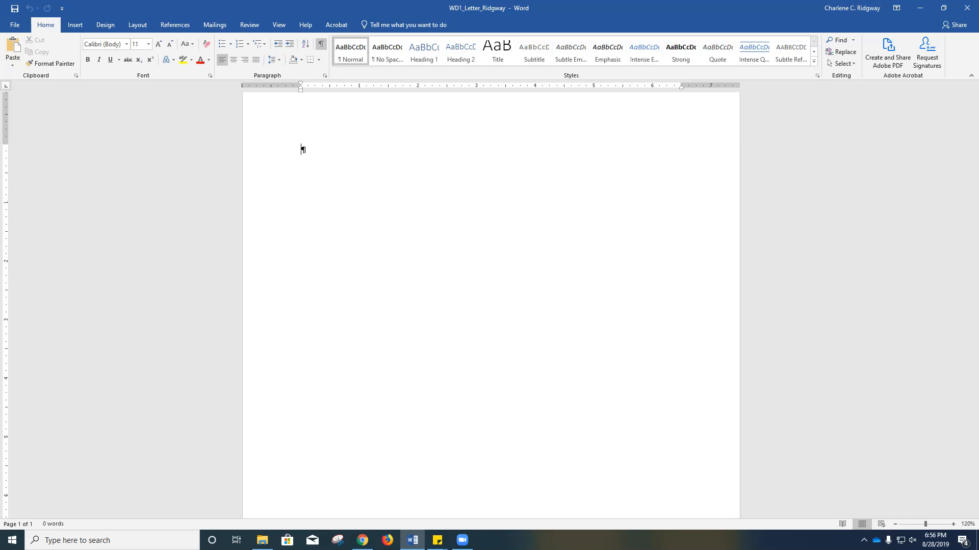
- Enter the date "February 1, 2021" as the first line of the letter, followed by a blank paragraph
type("Febr")
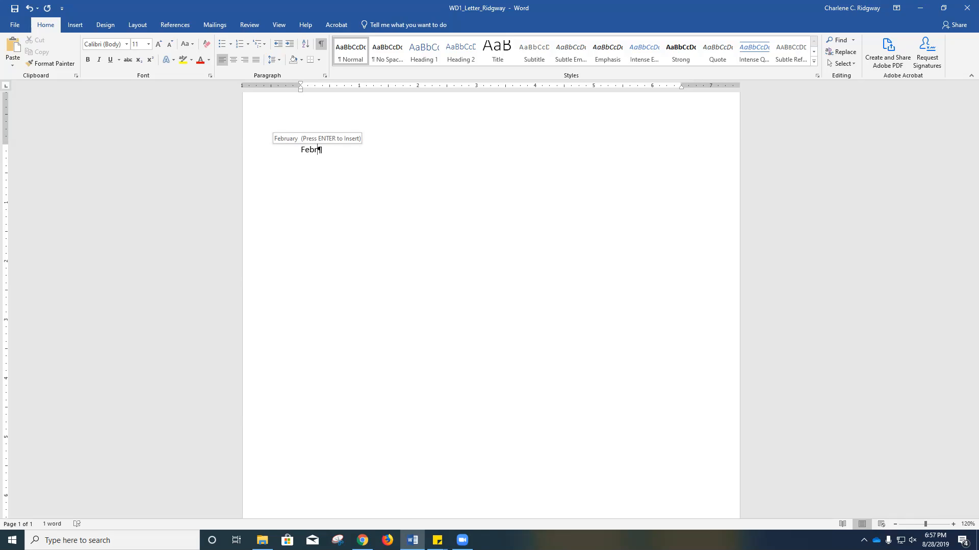
key("Return")
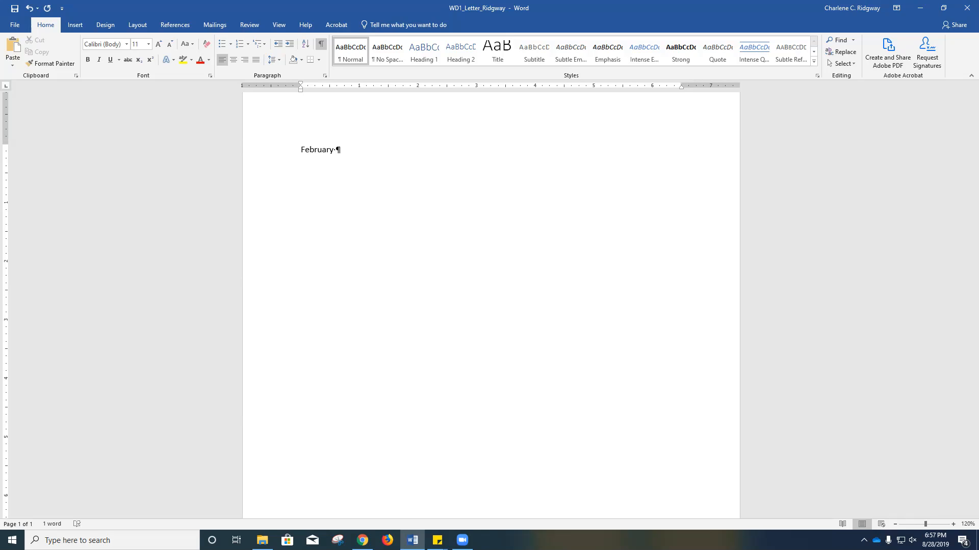
type("1, 2021")
key("Return")
key("Return")
- Enter the recipient's full name and, on the line beneath it, "Association of Water Quality Engineers"
key("Return")
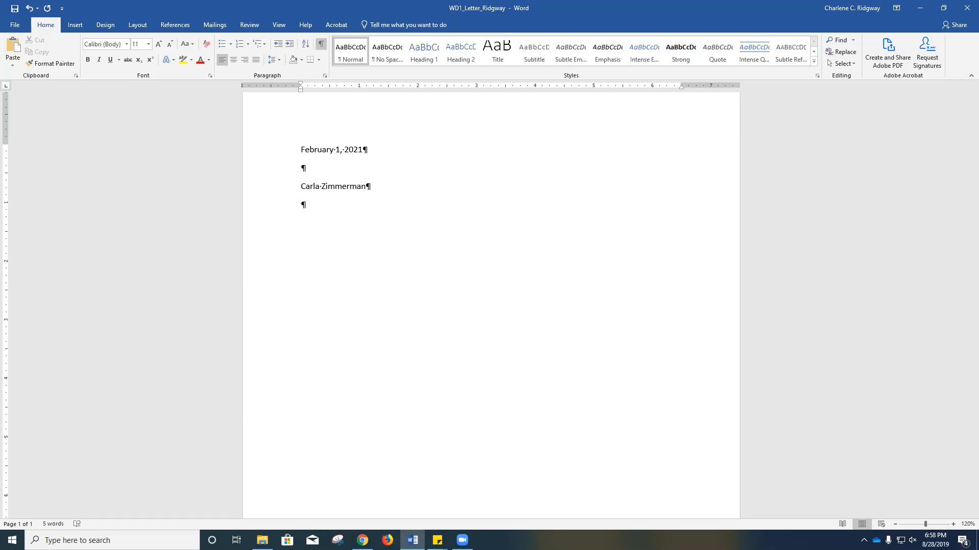
type("Association of Water Quality ")
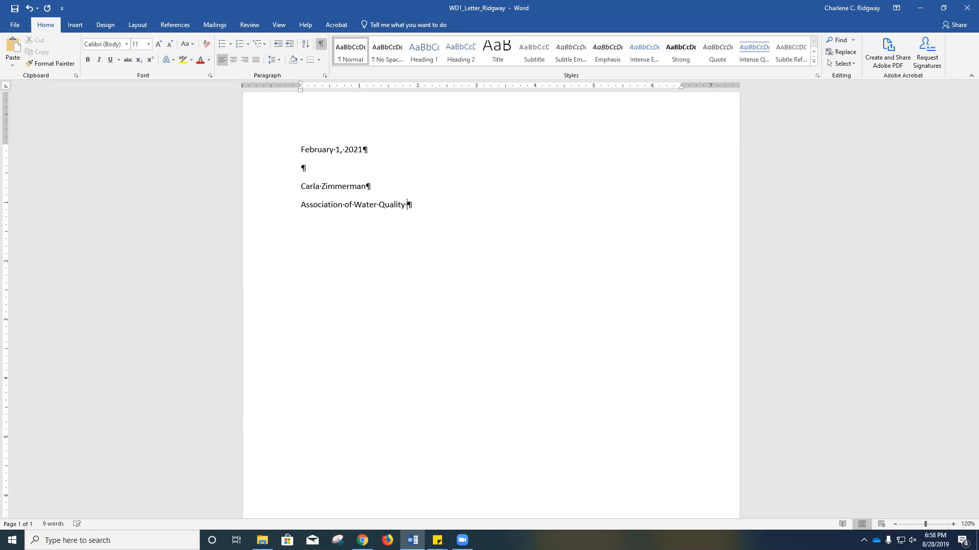
type("Engineers")
key("Return")
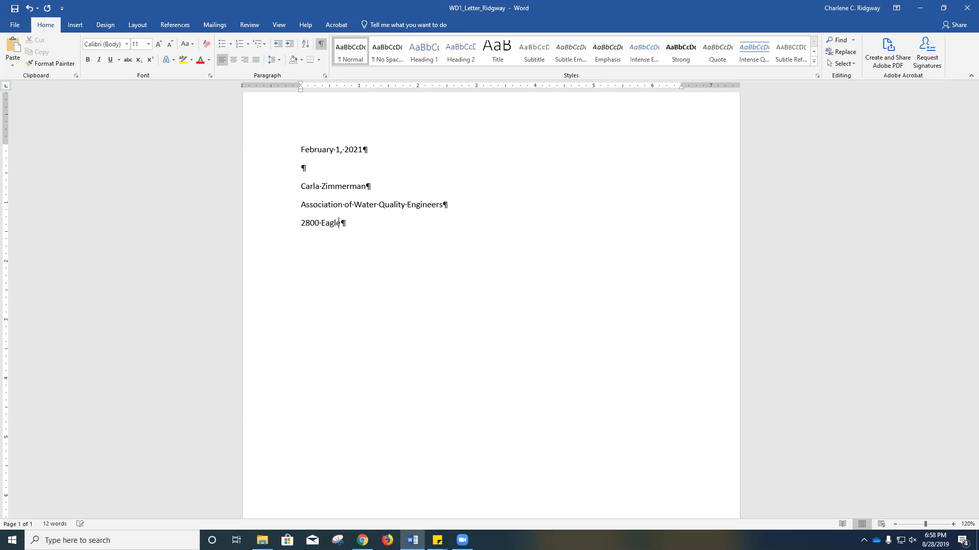
- Complete the inside address with the street address on one line and the city, state and ZIP code below
key("Return")
type("Pittsburgh,")
type("PA")
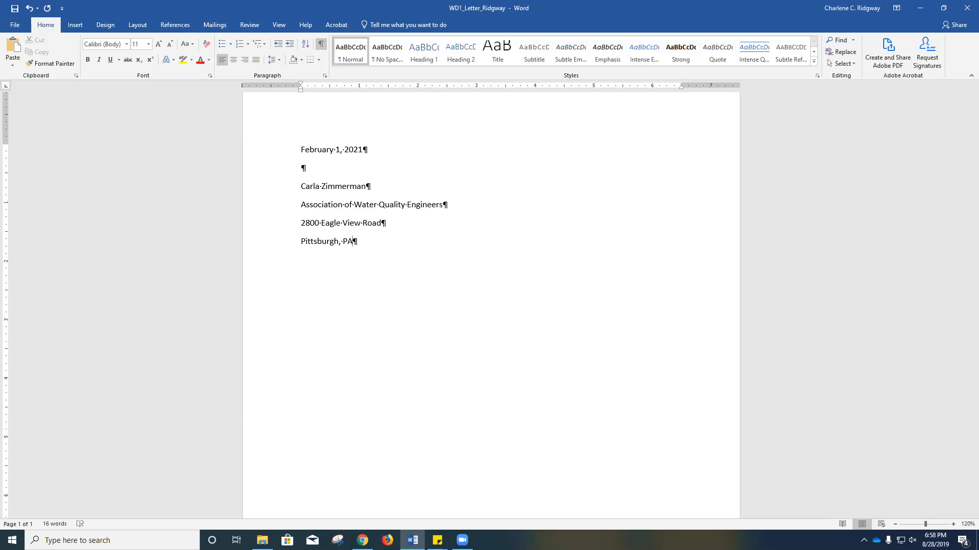
type(" 15222")
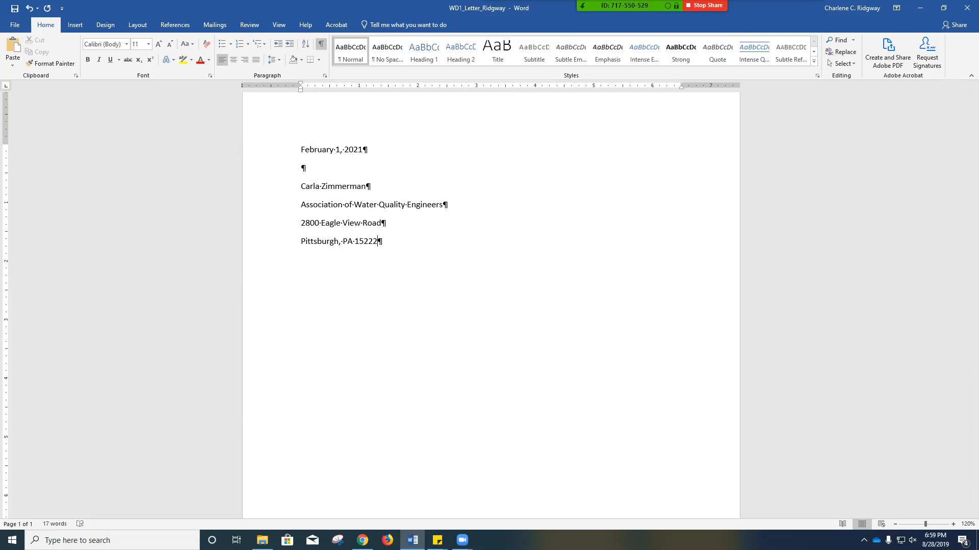
key("Return")
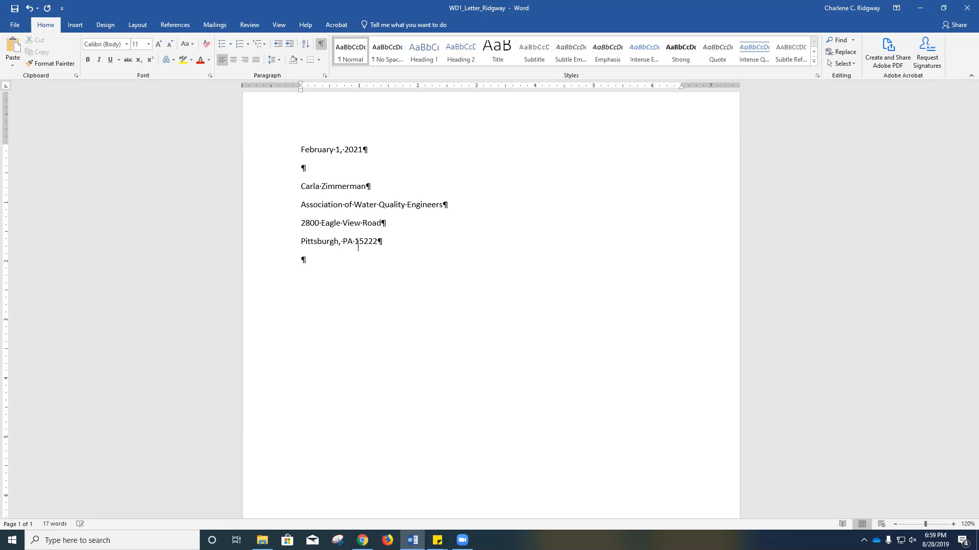
- Add the salutation "Dear" with the recipient's first name and a colon, save the letter and start a new paragraph
type("Dear Carla:")
key("ctrl+s")
key("Return")
- Begin the body paragraph with "Enclosed you will find the sustainability brochures we discussed."
type("Enclosed you will find ")
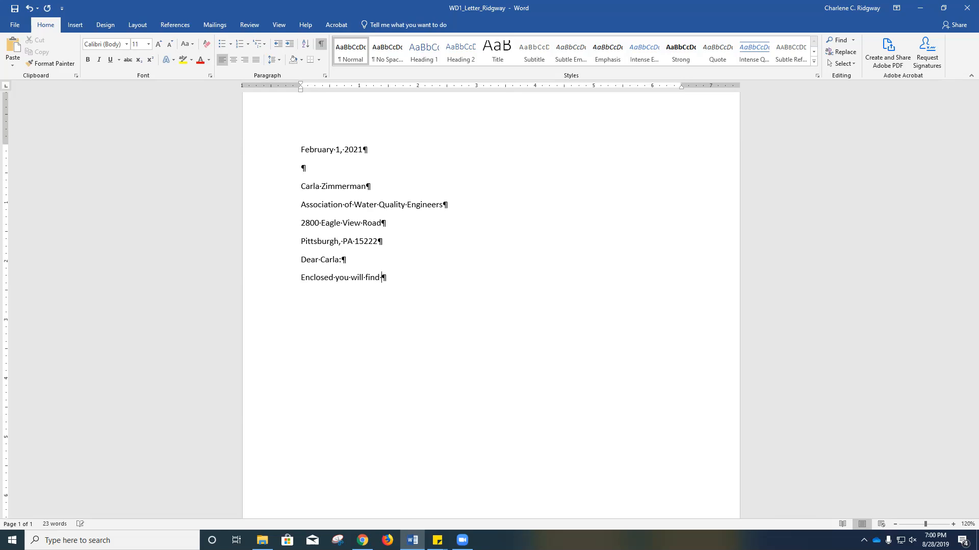
type("the sustainability brochures we discusse")
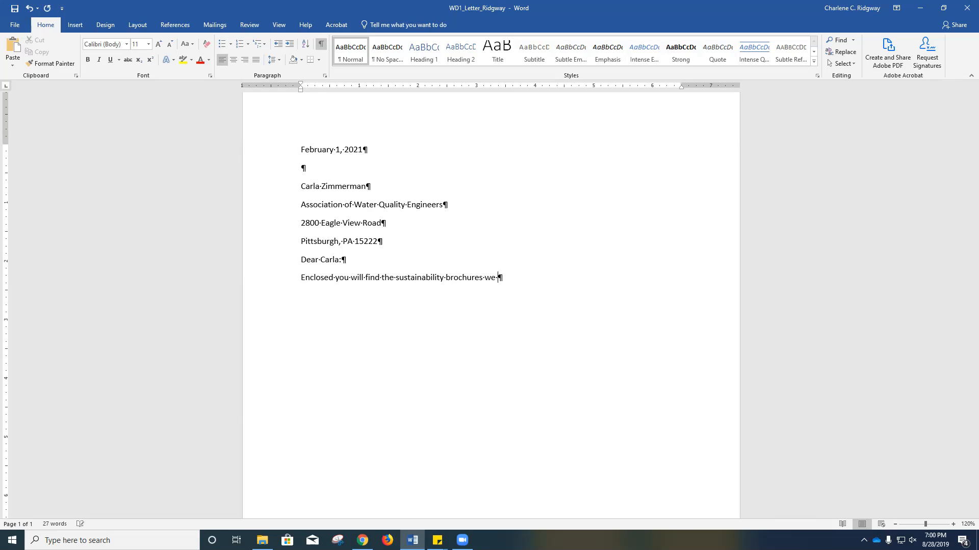
type("d.")
- Add the sentence "Thank you for agreeing to distribute them at next month's National Water Quality Conference."
type("Thank you for agr")
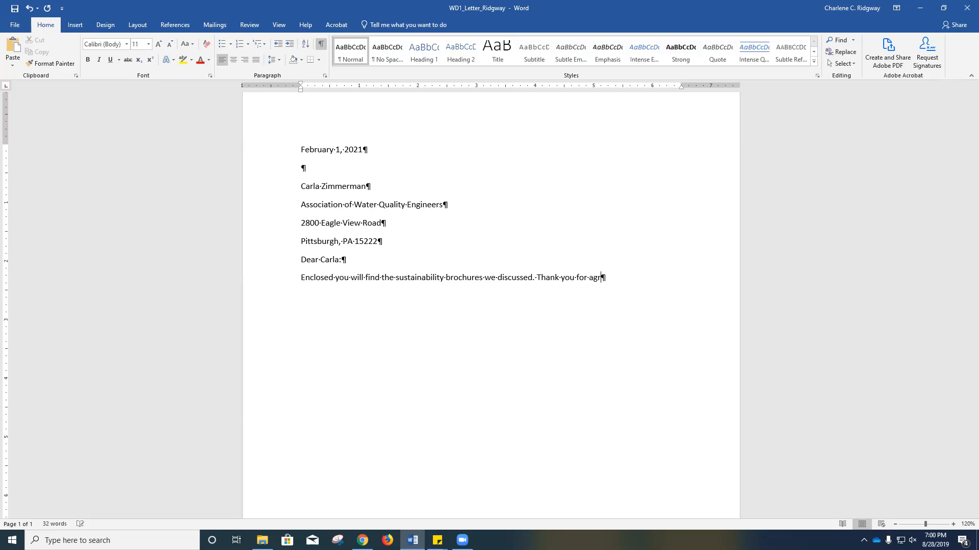
type("eeing to distribute them at ")
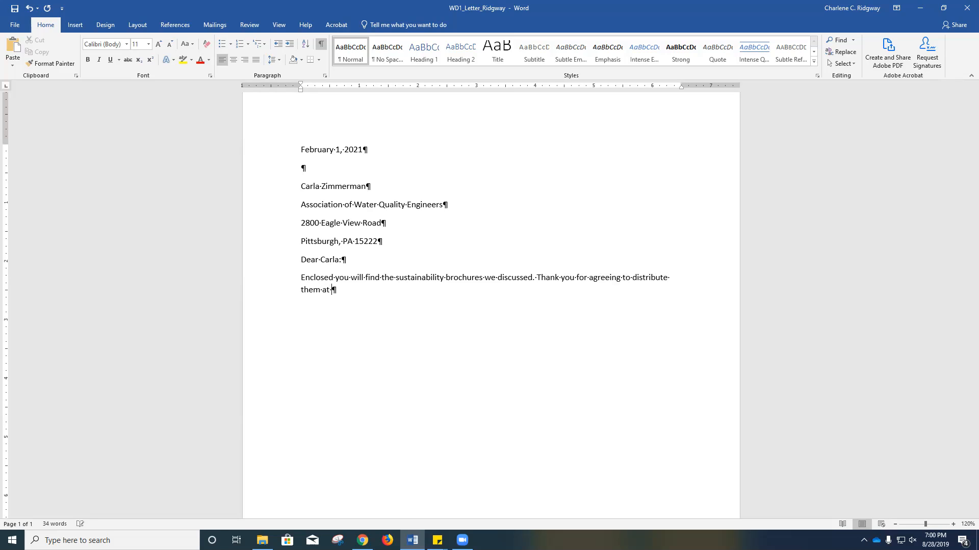
type("next months")
key("BackSpace")
type("'s")
type("National ")
type("Wa")
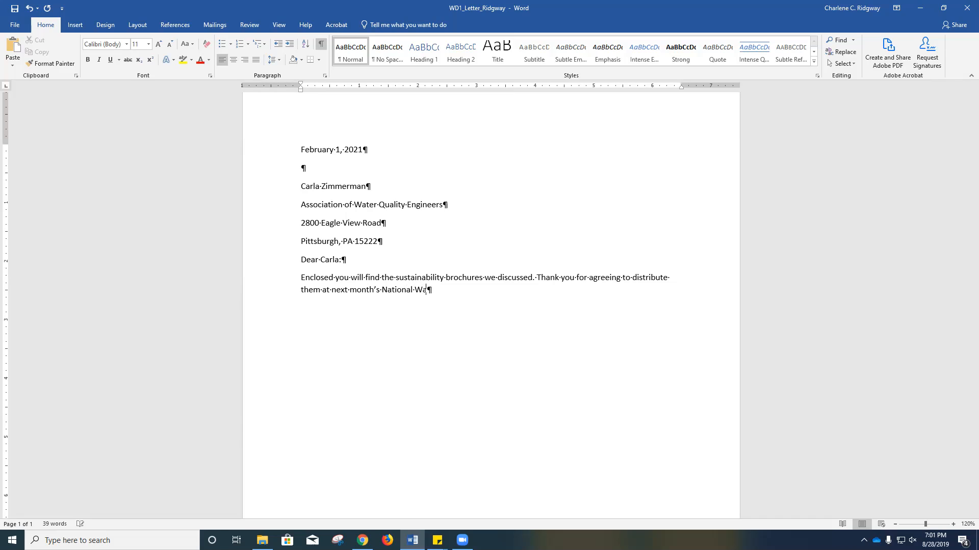
type("ter Quality Conference.")
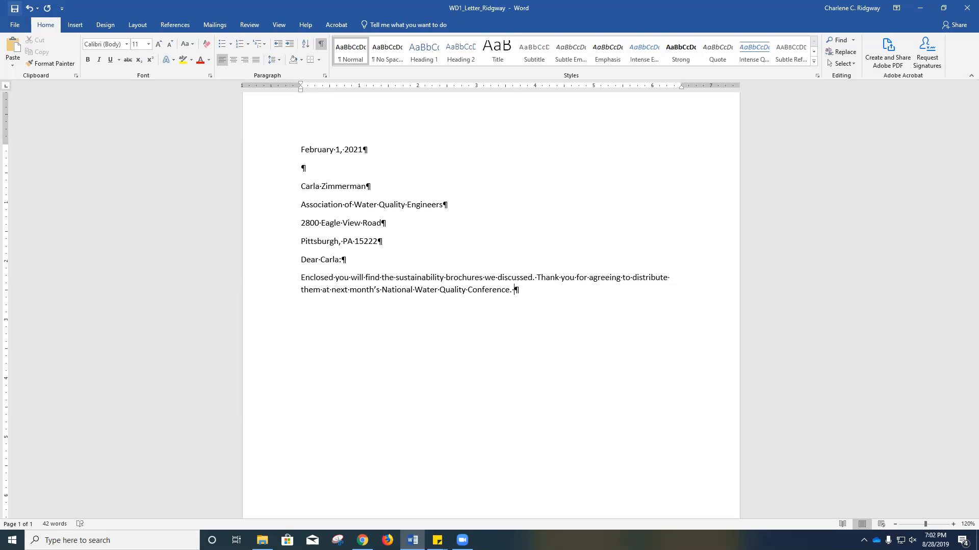
- Continue the body paragraph with "If you have any questions not covered in the brochures, please contact me"
type("If you have any questions not covered in th")
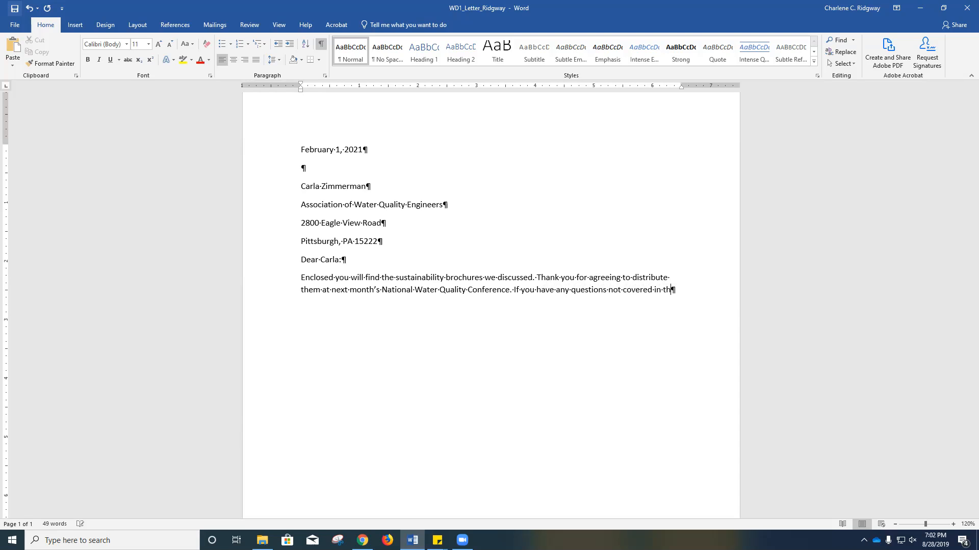
type("e brochure")
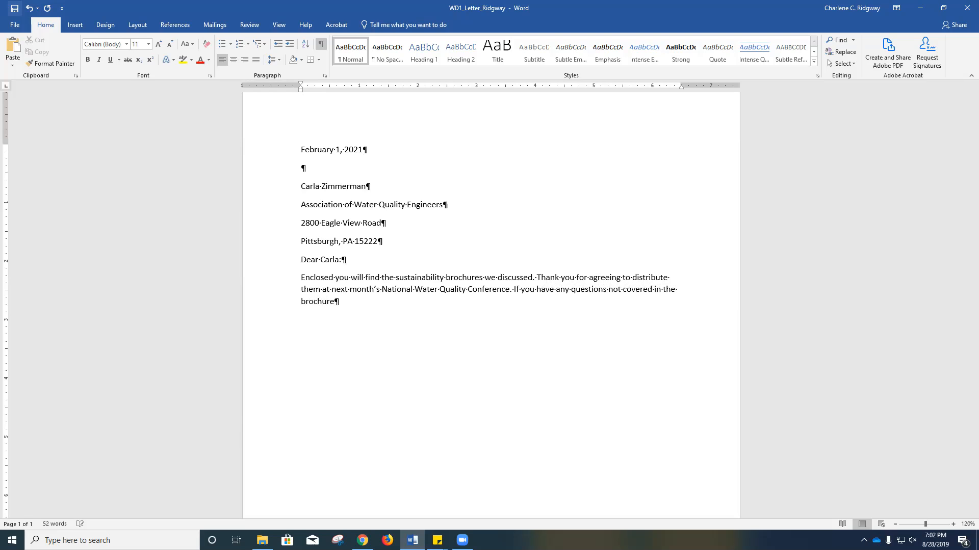
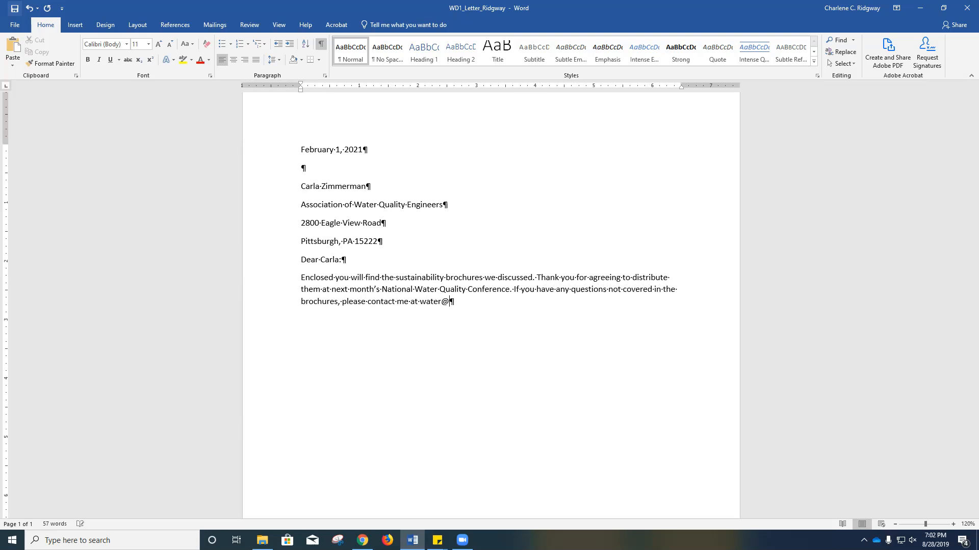
- Finish the sentence with "at", the contact e-mail address and a period, and start a new paragraph
key("Return")
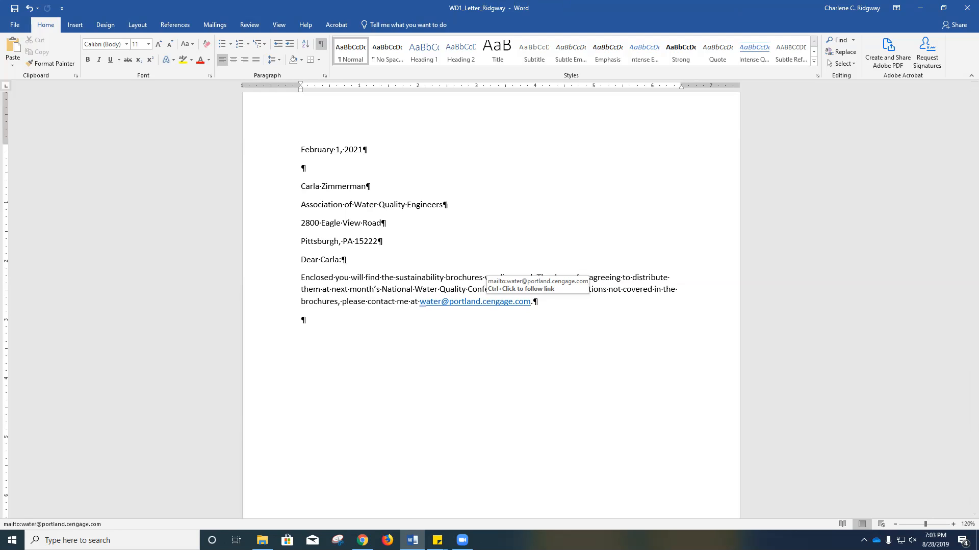
- Remove the hyperlink from the e-mail address at the end of the body paragraph
right_click(482, 301)
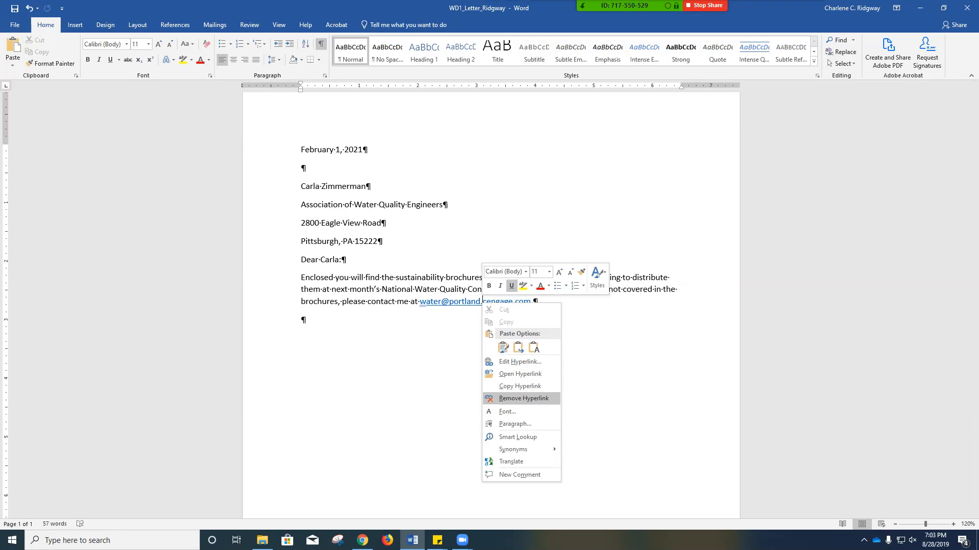
left_click(524, 399)
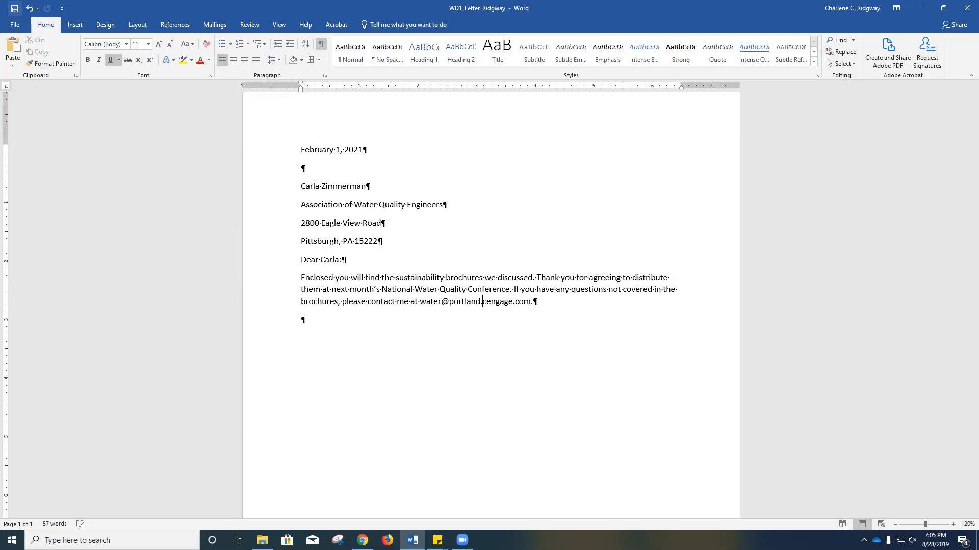
- Replace the word "sustainability" in the first body sentence with "water conservation"
key("Up")
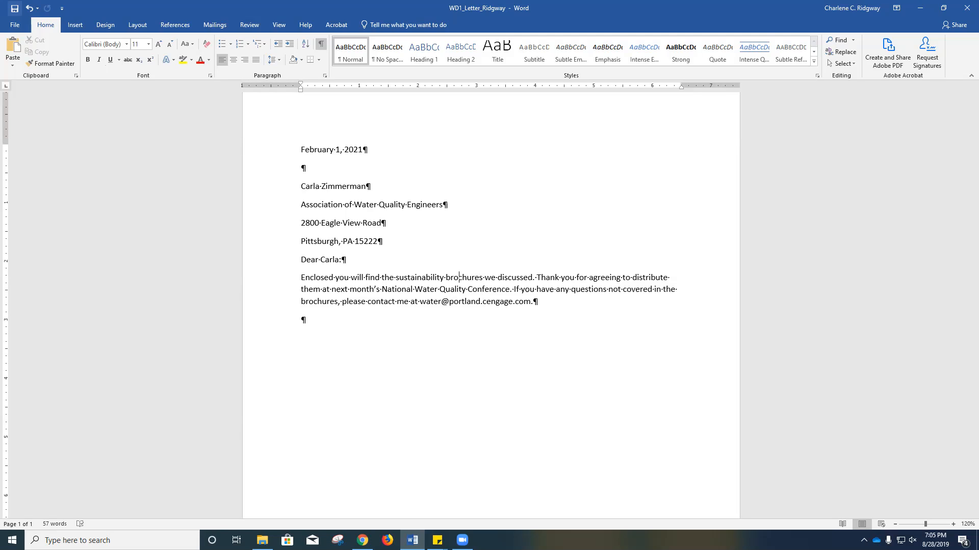
key("Left")
key("Left")
key("Left")
key("Left")
key("Left")
key("Left")
key("ctrl+Delete")
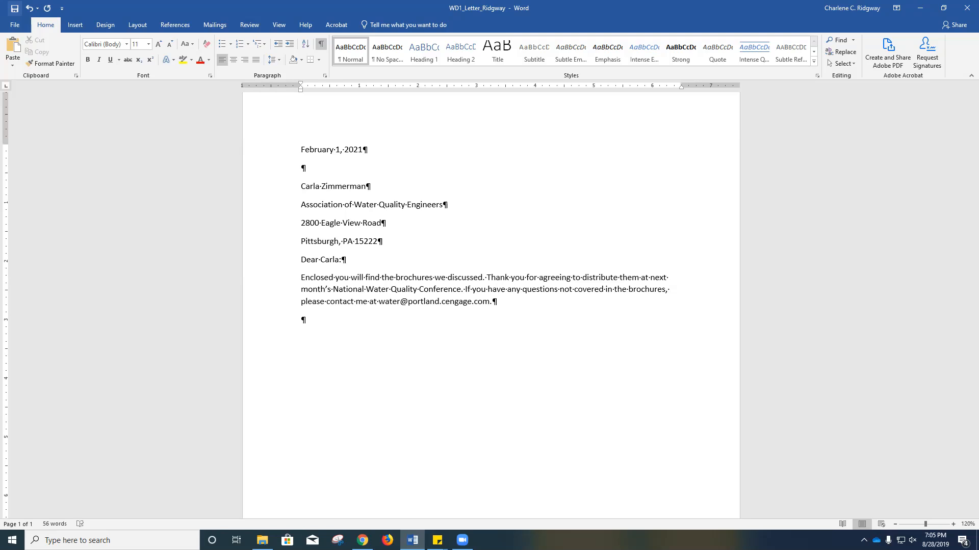
type("Wate")
key("BackSpace")
key("BackSpace")
key("BackSpace")
key("BackSpace")
type("water conservation")
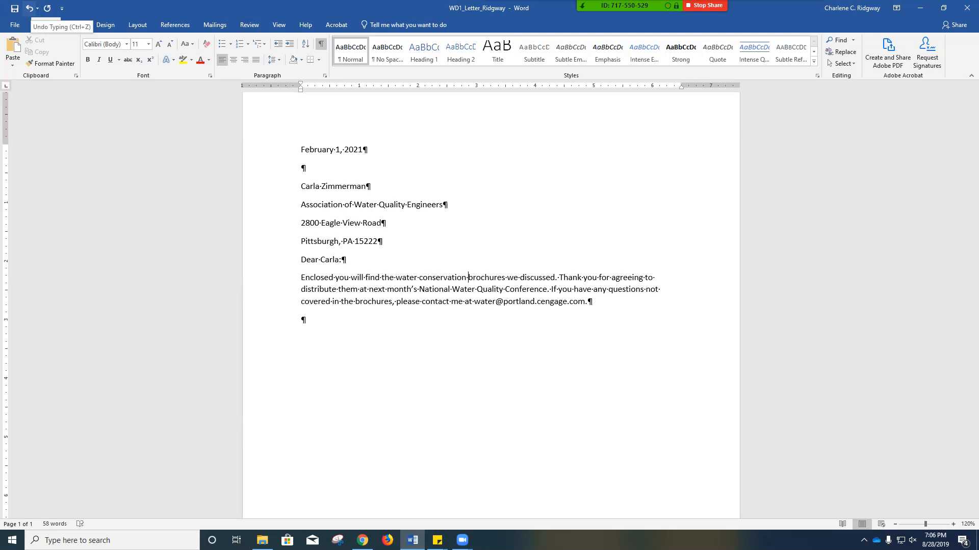
- Undo the wording changes in the first body sentence back to the original word "sustainability"
left_click(29, 8)
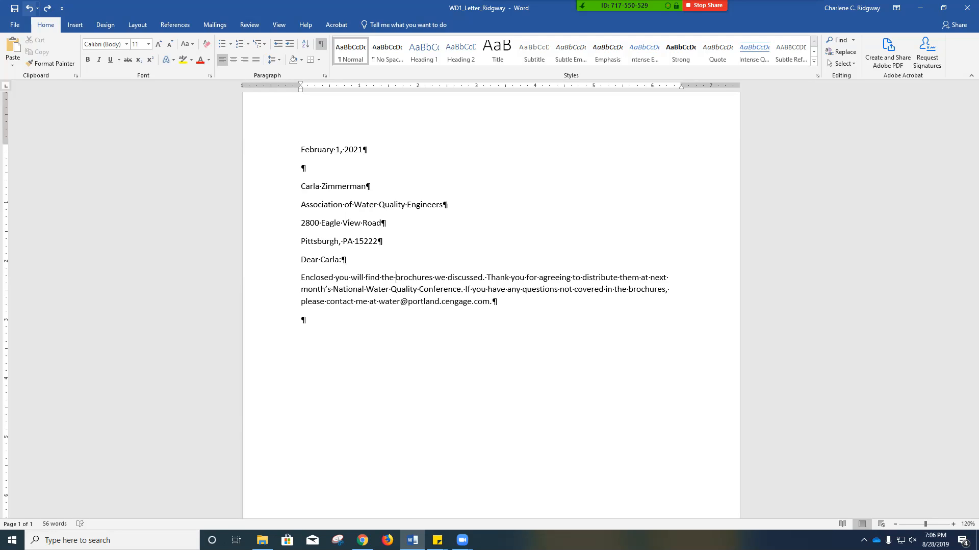
type("W")
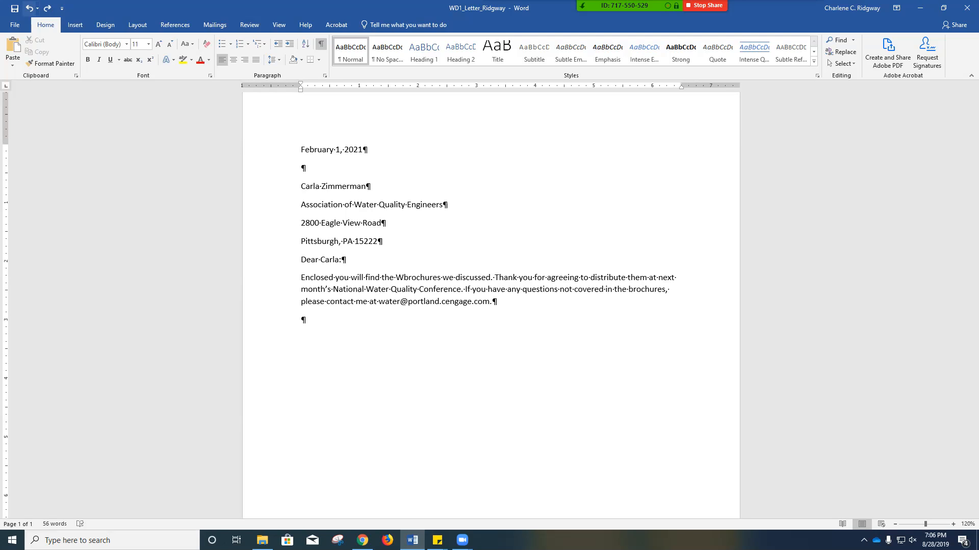
type("a")
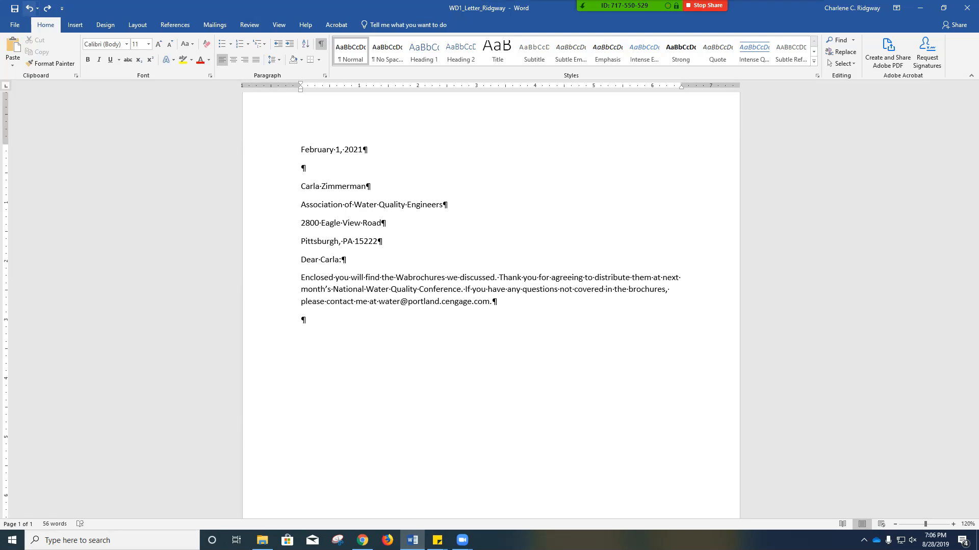
left_click(29, 8)
left_click(29, 9)
left_click(29, 8)
left_click(29, 9)
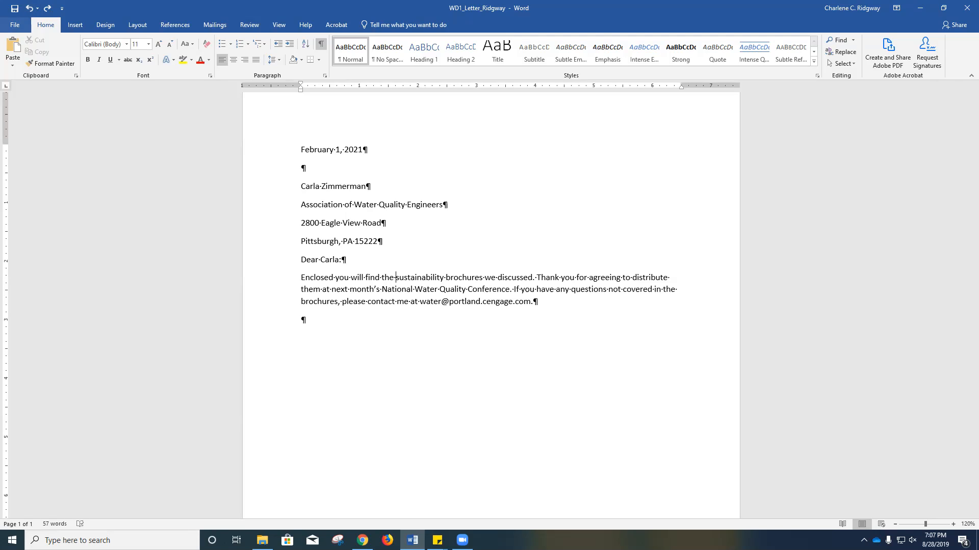
- Redo the undone edits to restore "water conservation" before "brochures" in the first body sentence
left_click(48, 8)
left_click(47, 8)
left_click(48, 8)
left_click(48, 8)
left_click(47, 9)
left_click(47, 8)
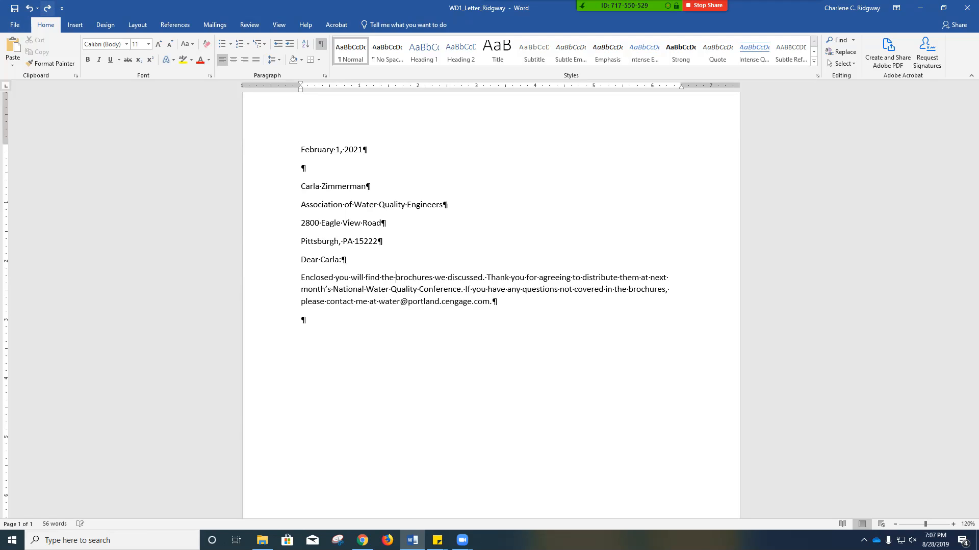
left_click(47, 8)
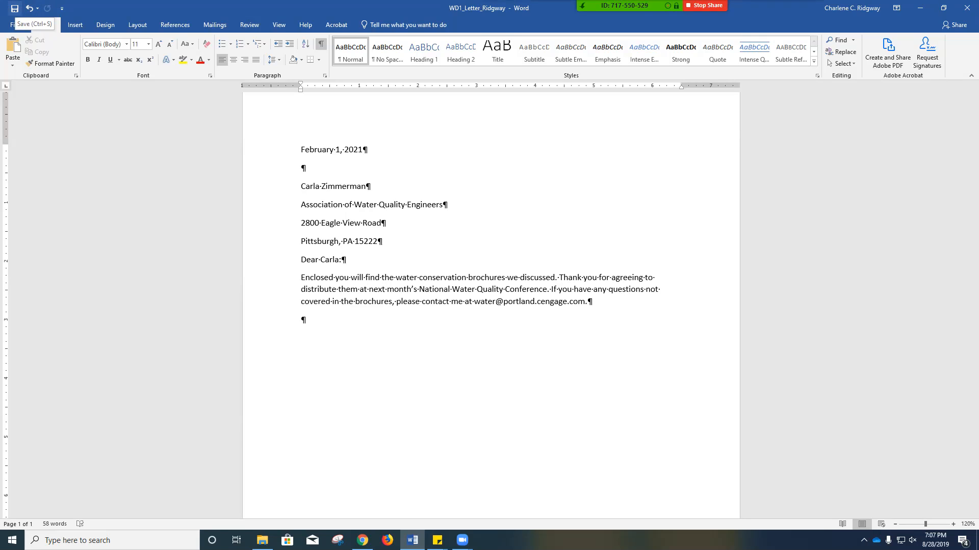
- Save the letter and begin the second body paragraph with "In you're phone message, you asked me"
left_click(14, 8)
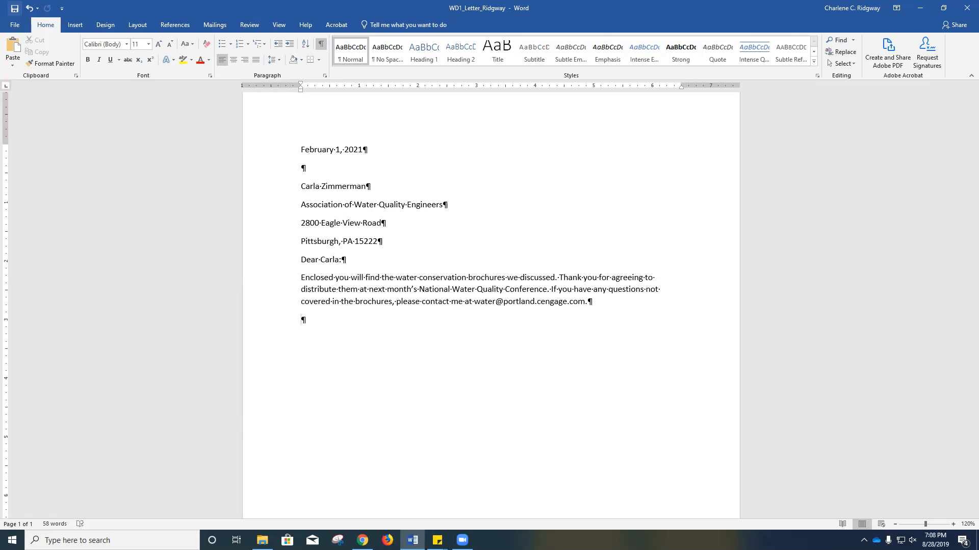
type("In you")
type("'re ")
type("phone mes")
type("age")
type(", ")
type("you asked me ")
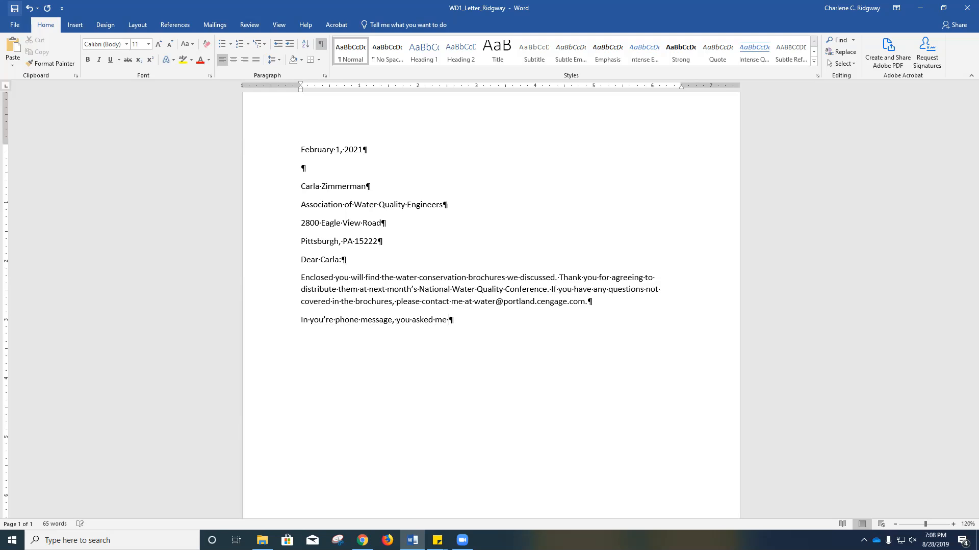
type("me to incl")
type("ude ma")
type("p of ")
type("teh")
type(" cit")
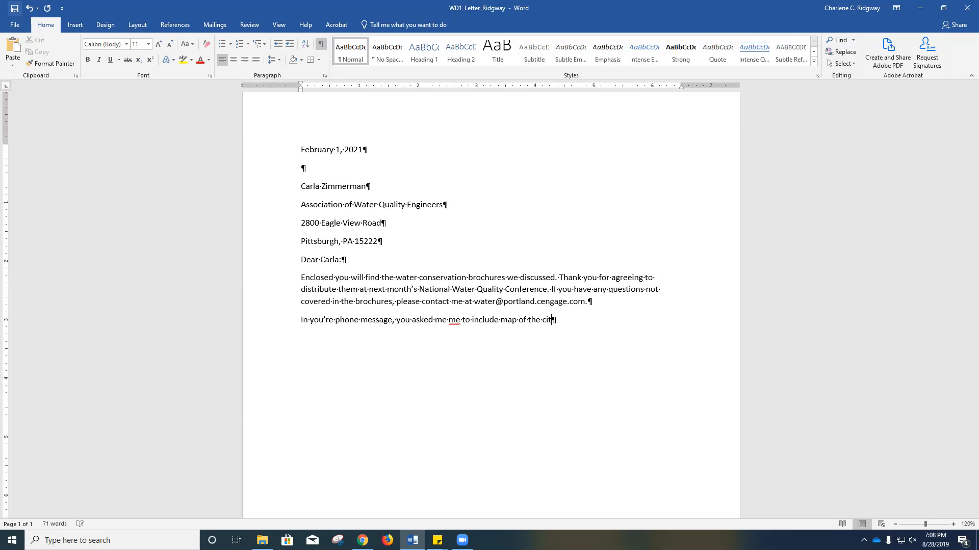
type("y reservoirres. They are not back from the printer yet, ")
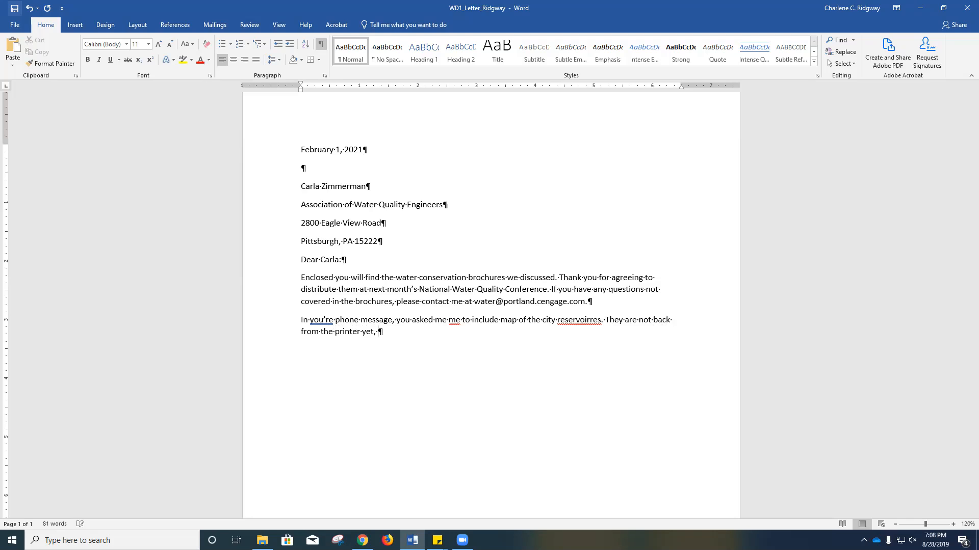
type("but I will send them a soon as the")
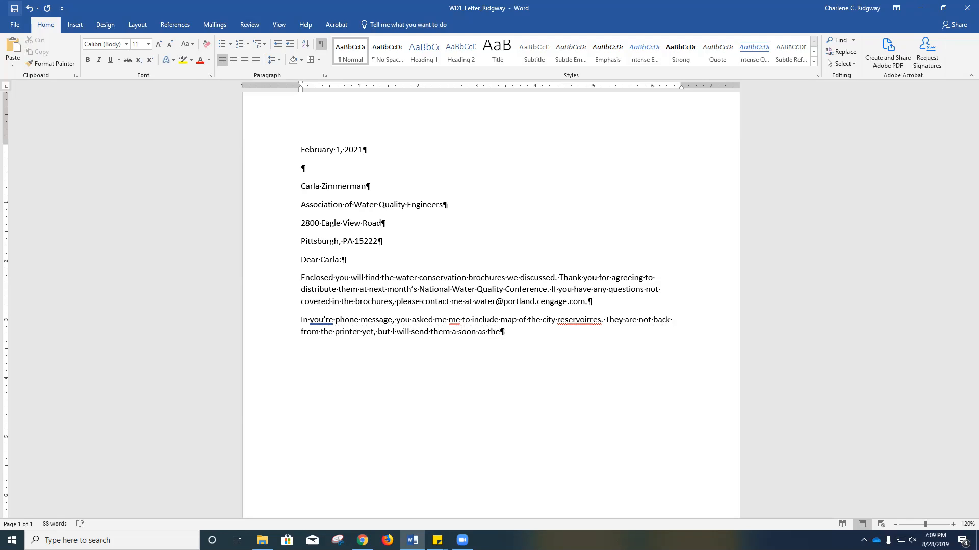
type("y are actually ready.")
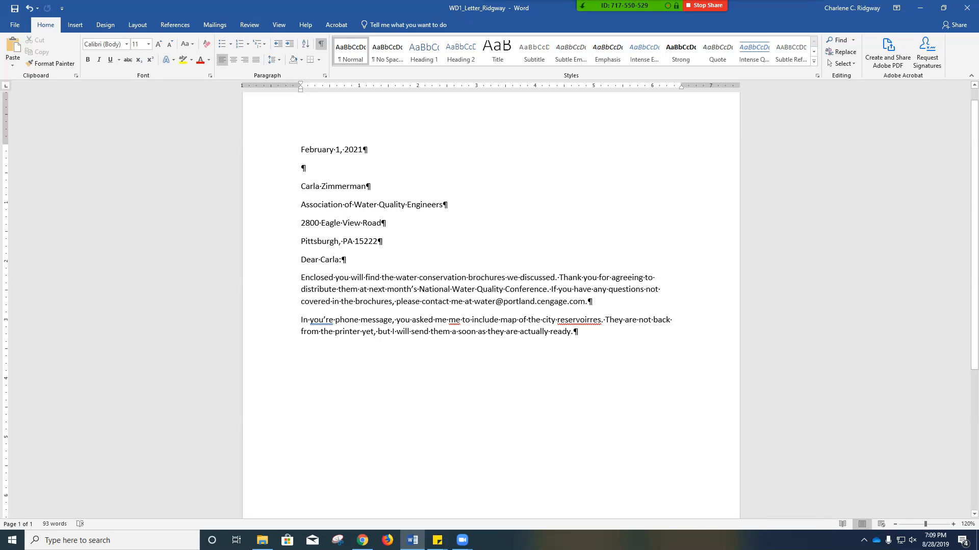
- Correct "you're" to "your" and "reservoirres" to "reservoirs" in the second body paragraph using the suggested corrections
right_click(323, 320)
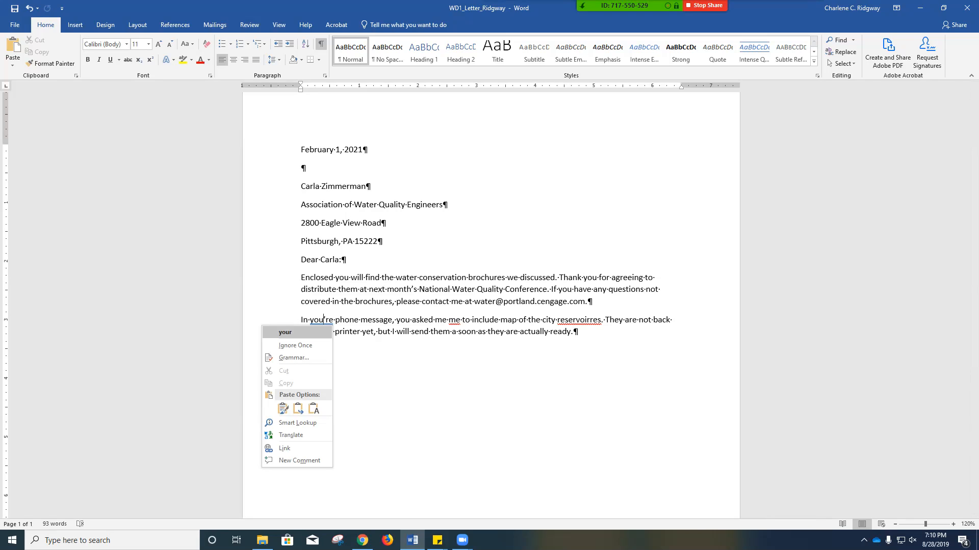
left_click(295, 333)
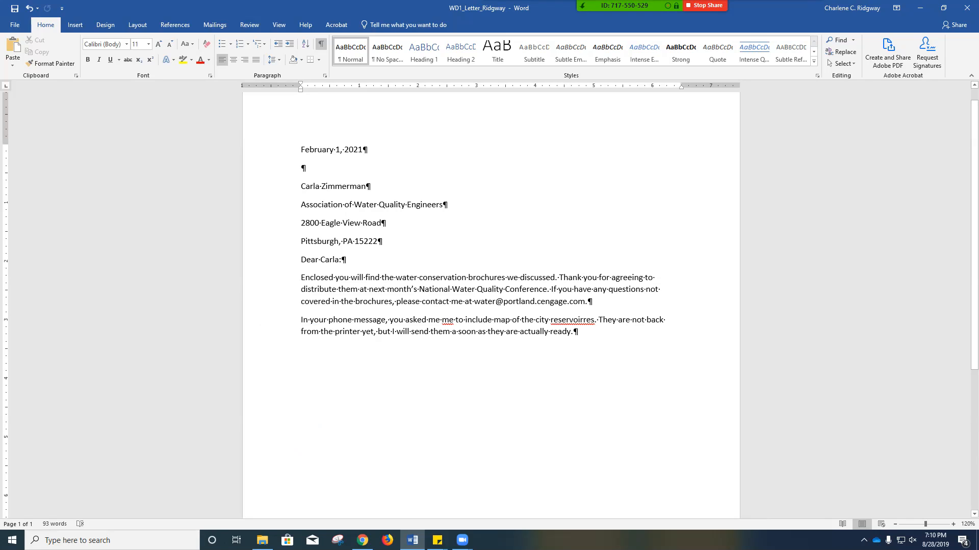
right_click(573, 320)
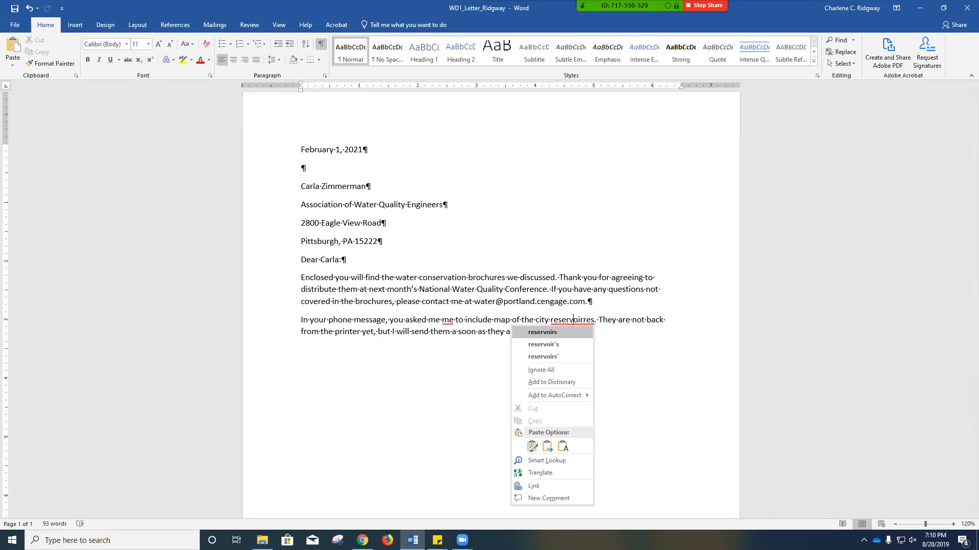
left_click(543, 333)
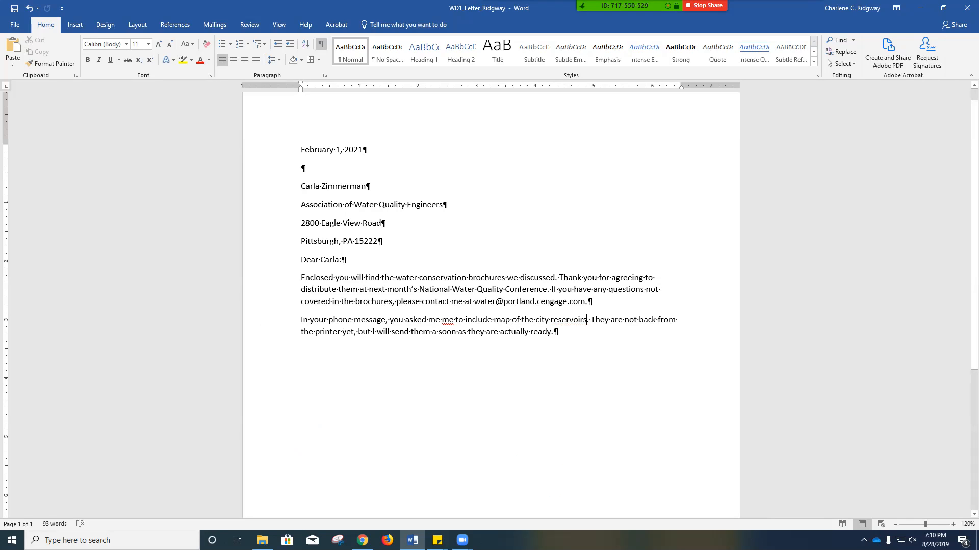
- Delete the repeated "me" and the word "actually" from the second body paragraph, and save the letter
double_click(447, 320)
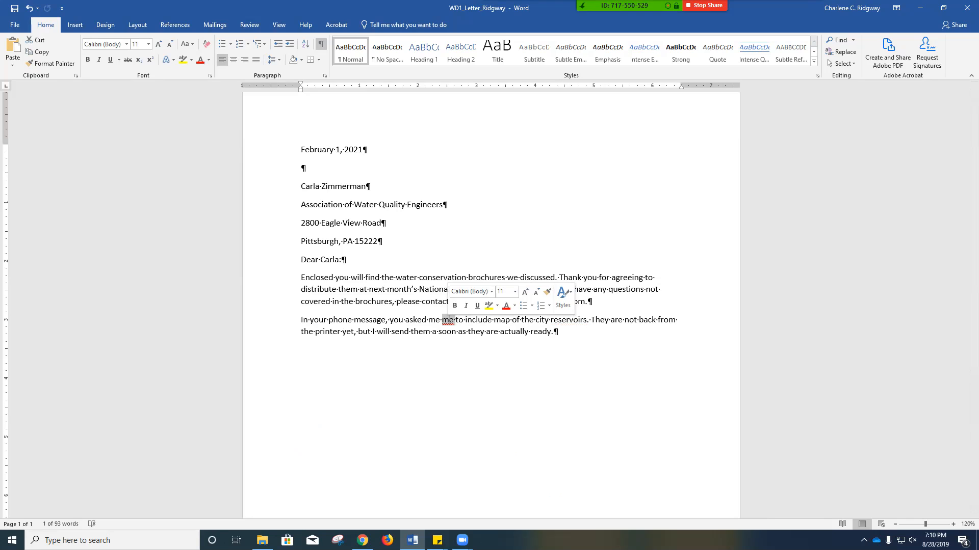
key("Delete")
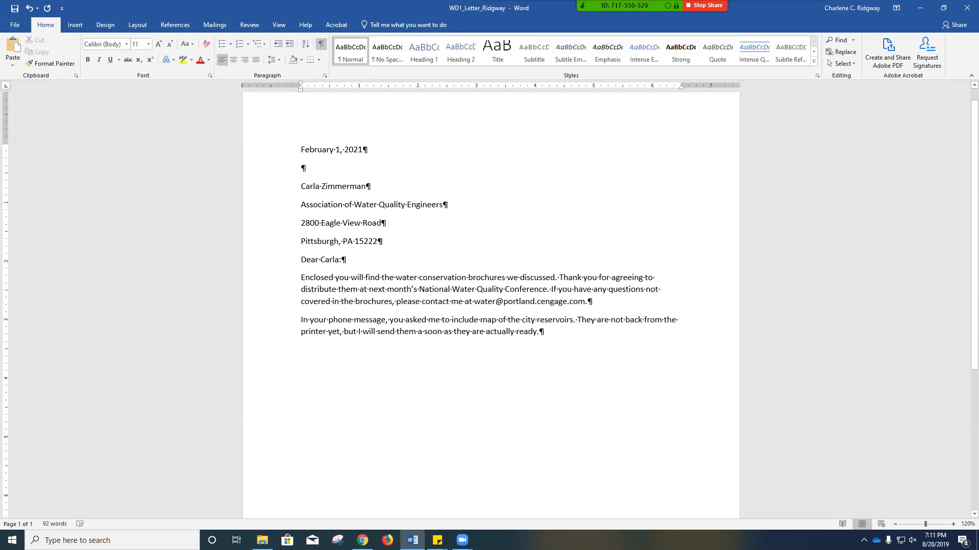
double_click(499, 332)
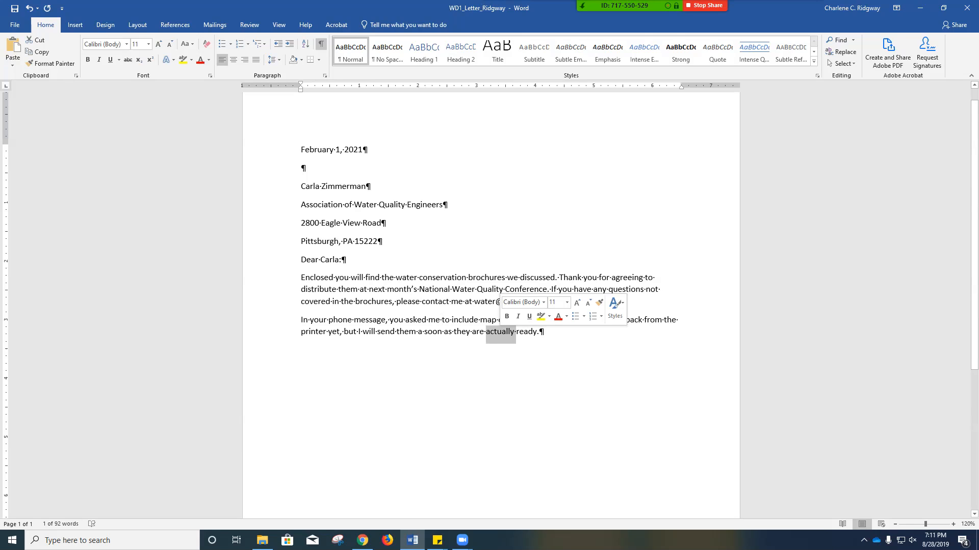
key("Delete")
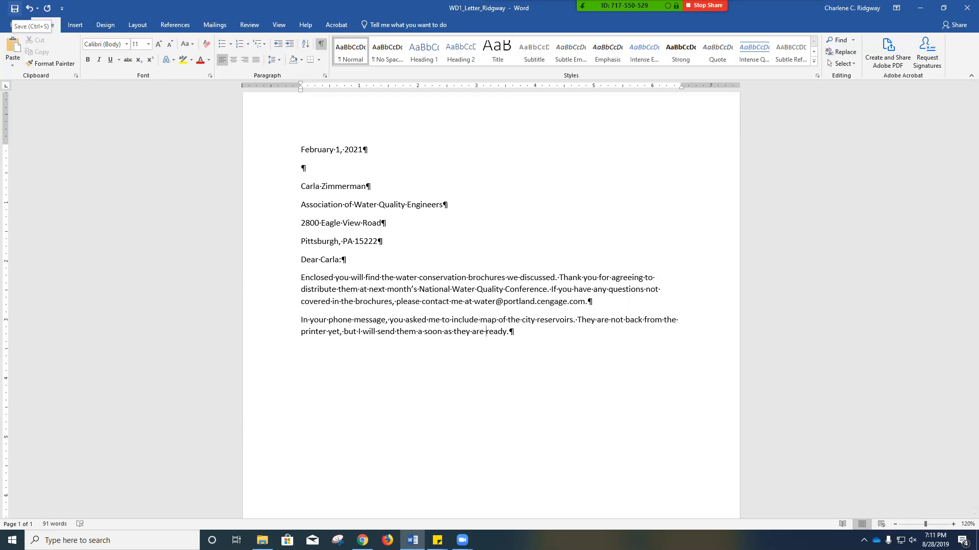
left_click(14, 8)
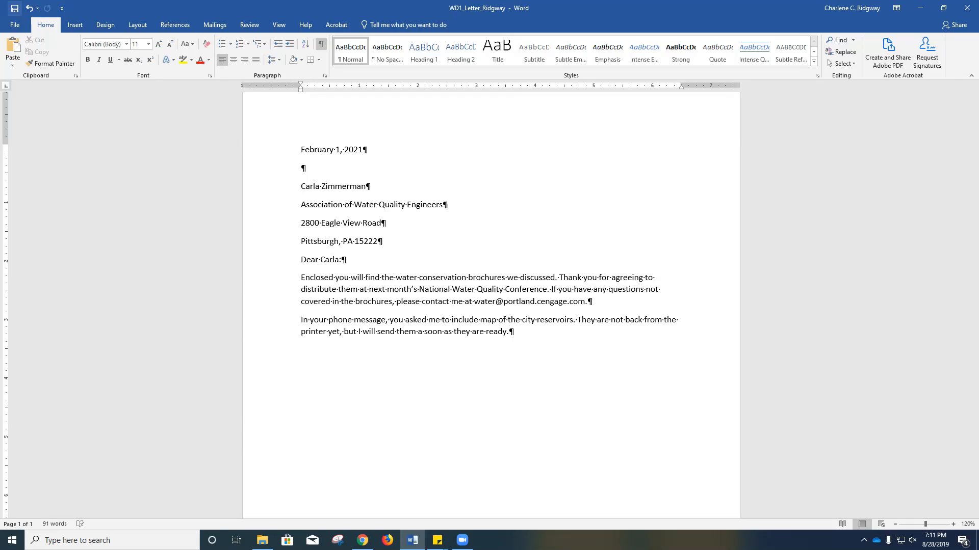
- Add the closing "Sincerely yours," below the second body paragraph, followed by three new paragraphs for the signature space
key("Return")
type("Sincerely yours,")
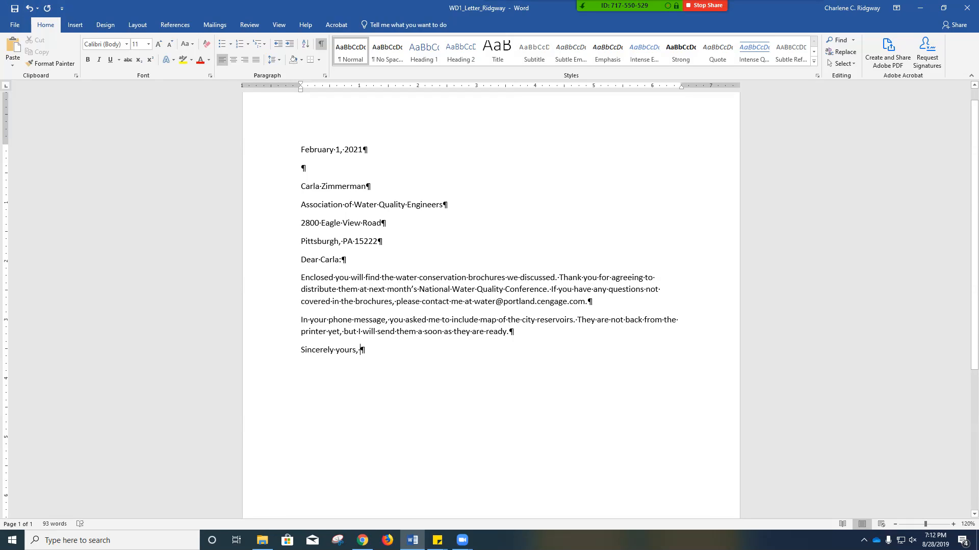
key("Return")
key("Return")
key("Return")
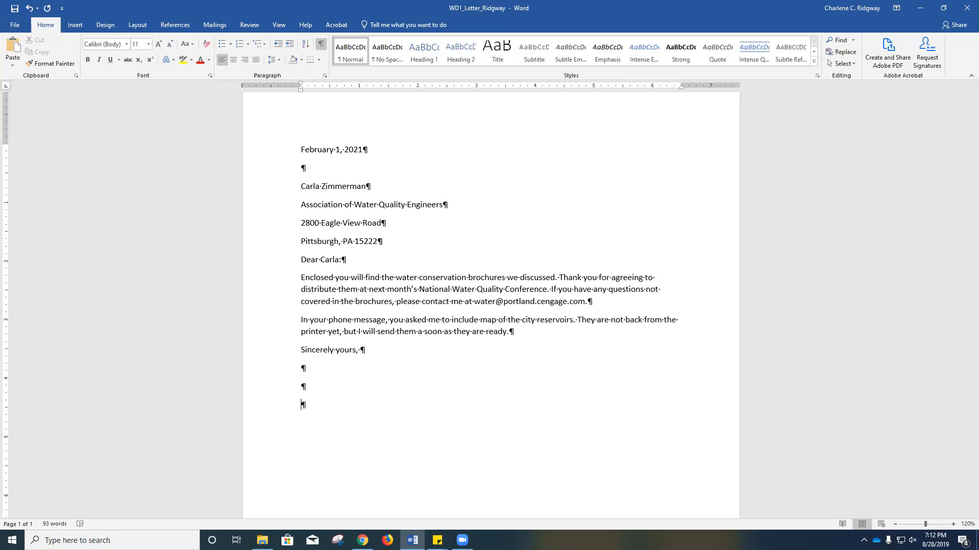
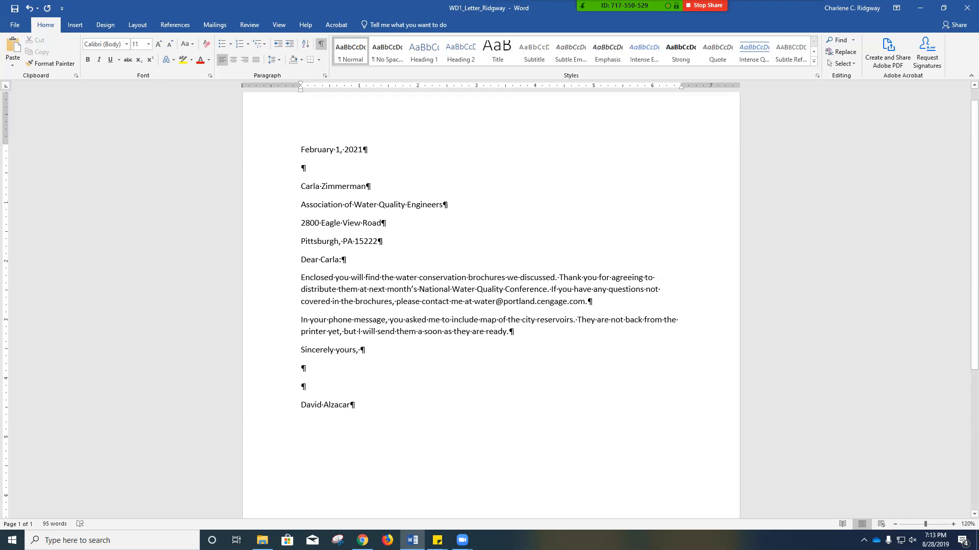
- Enter the sender's full name as the signature line below the closing
right_click(338, 264)
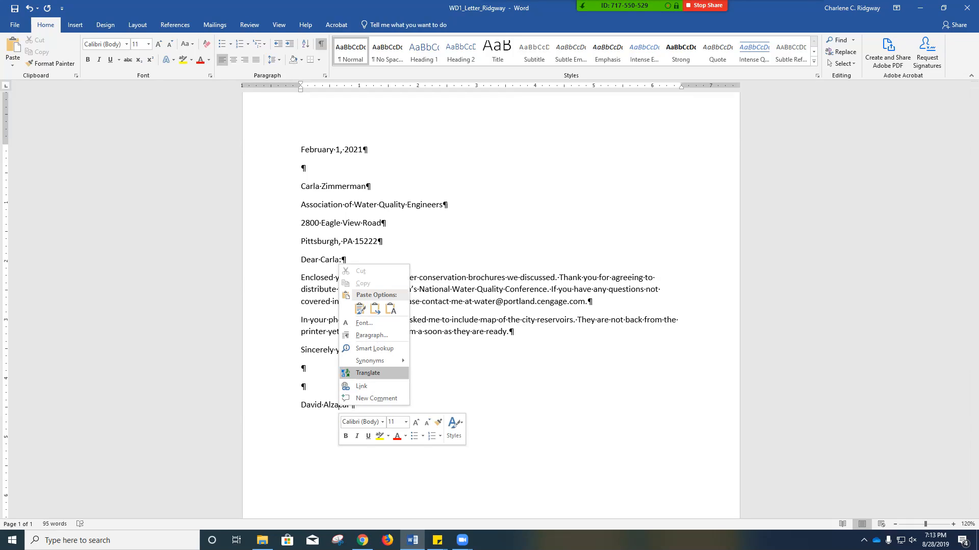
key("Escape")
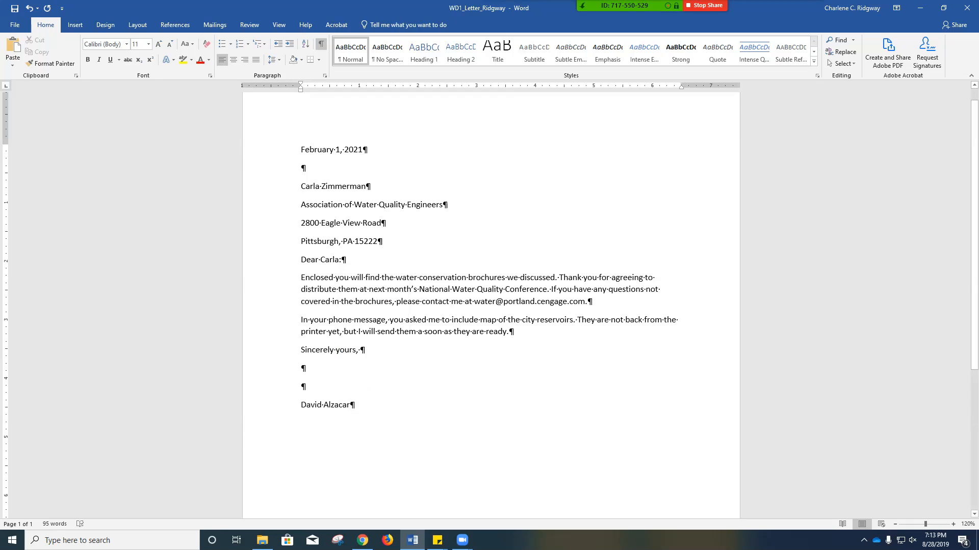
- Add the typist's initials in lowercase below the signature, reversing the automatic capitalization, and put "Enclosure" on the following line
key("Return")
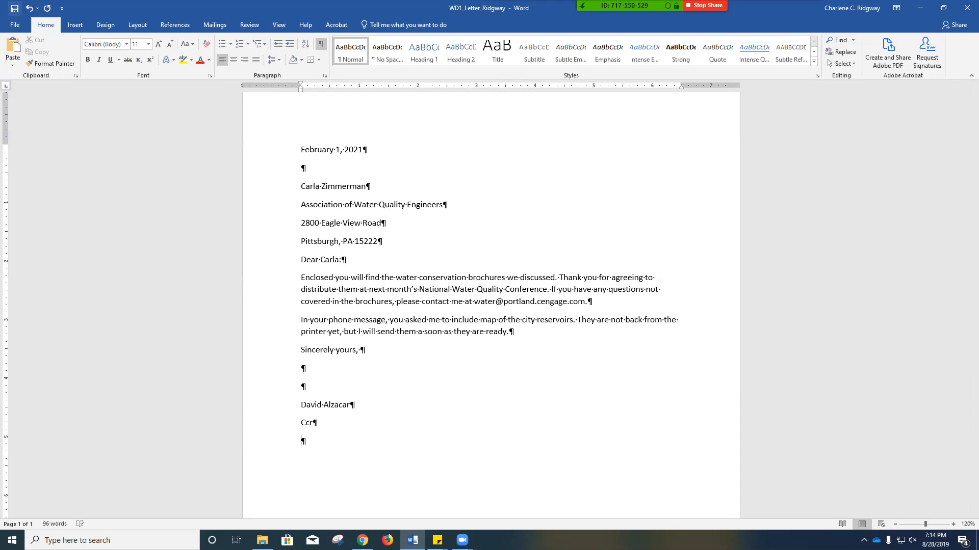
left_click(29, 8)
type("Enclosure")
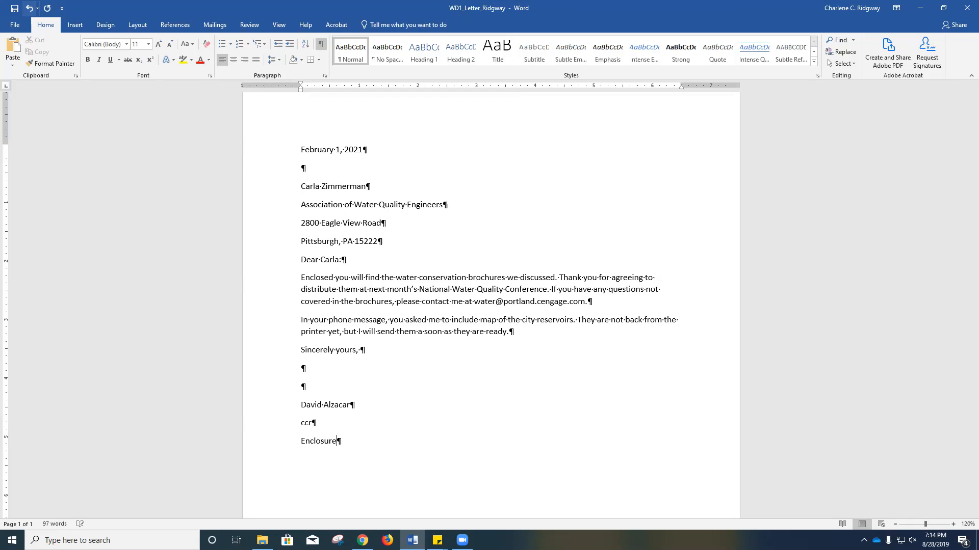
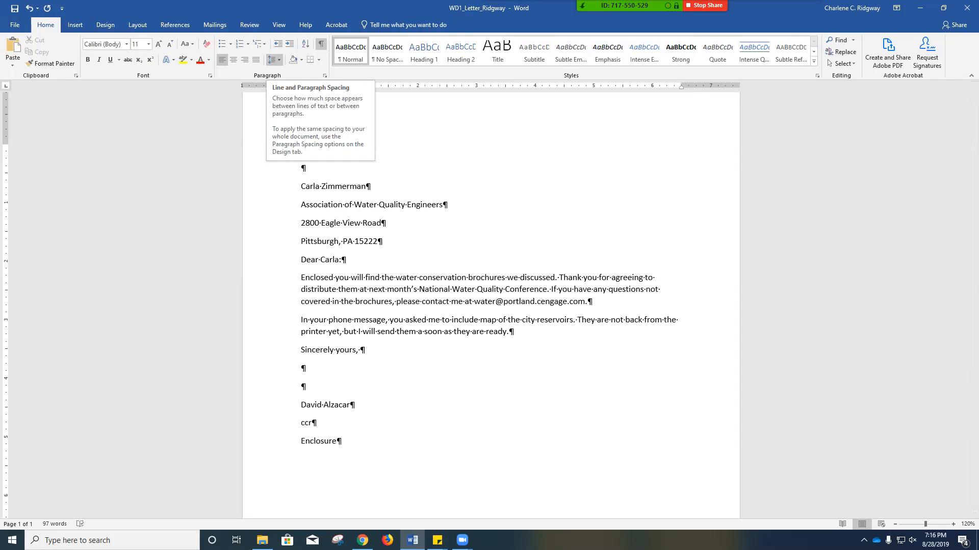
- Remove the space after the first three lines of the inside address so the address block is single-spaced
left_click(274, 60)
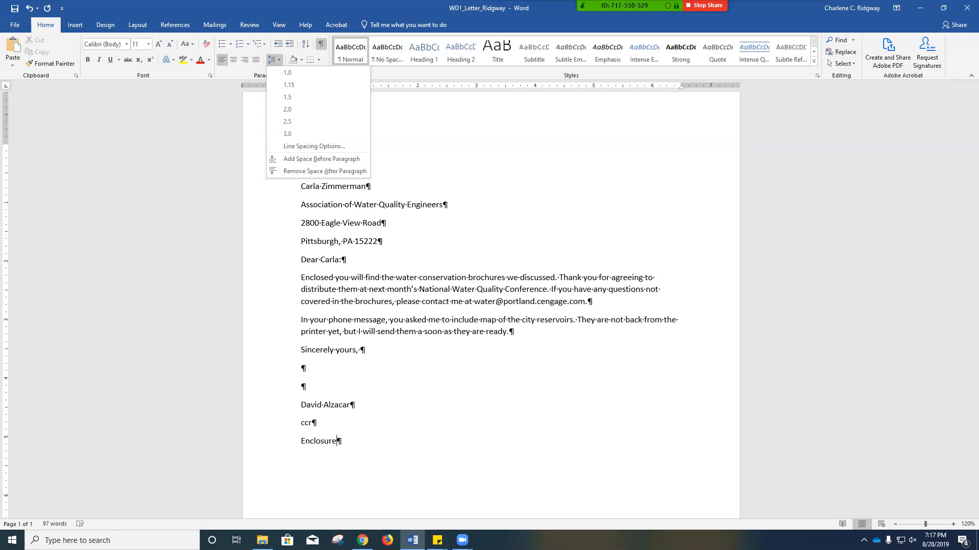
key("Escape")
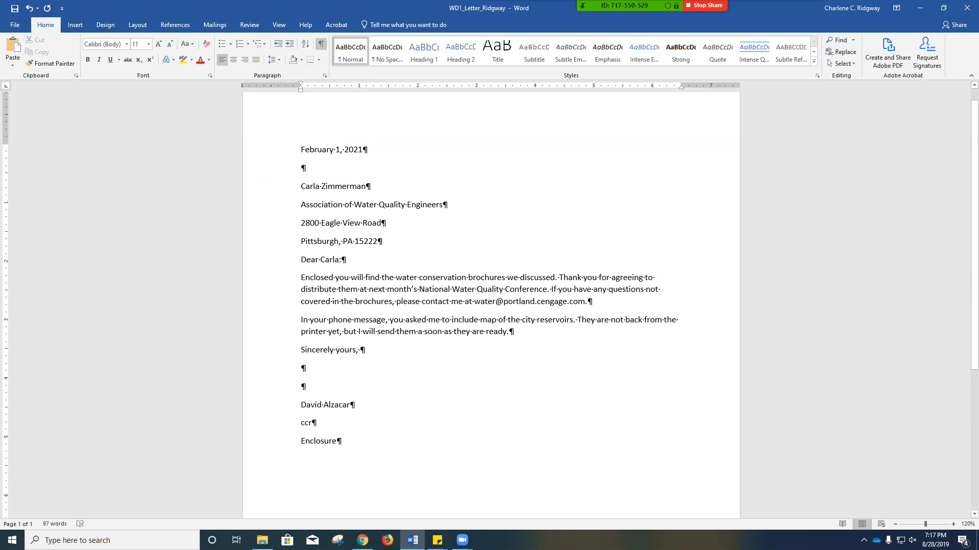
left_click_drag(286, 186, 285, 224)
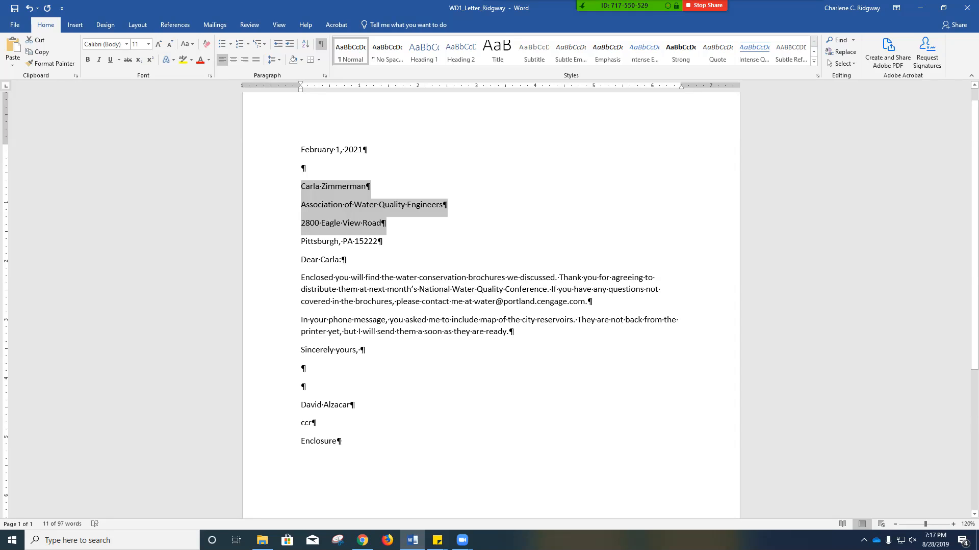
left_click(274, 60)
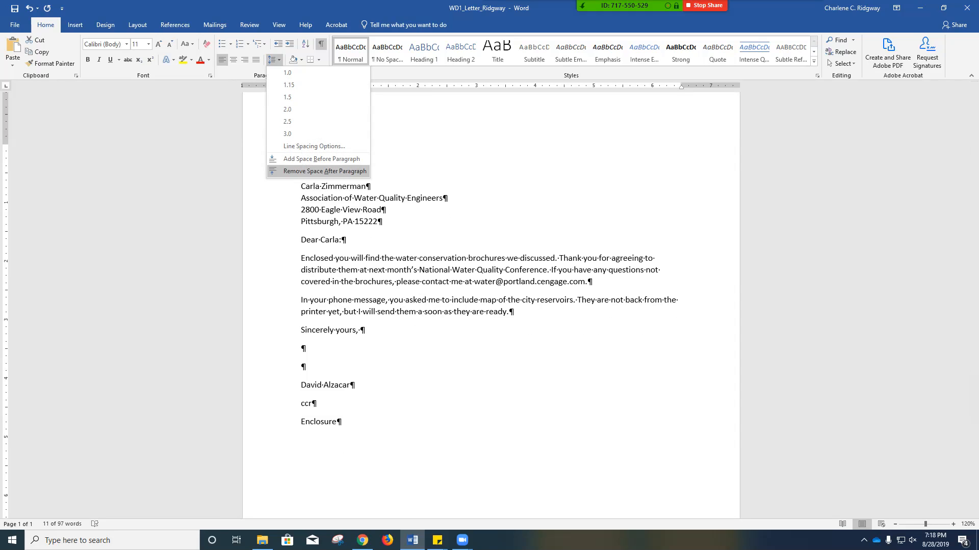
left_click(325, 171)
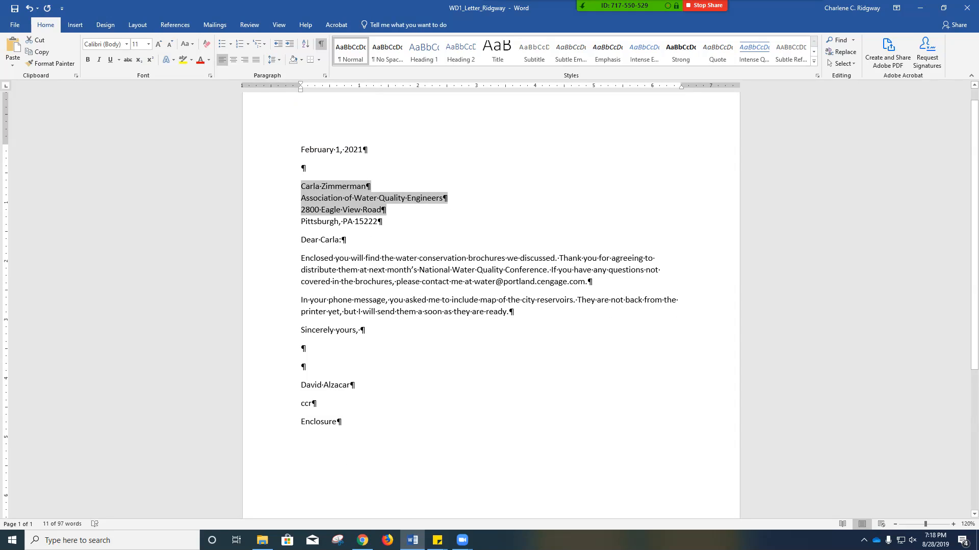
- Remove the space after the typist's initials line so the enclosure notation sits directly beneath it
triple_click(308, 404)
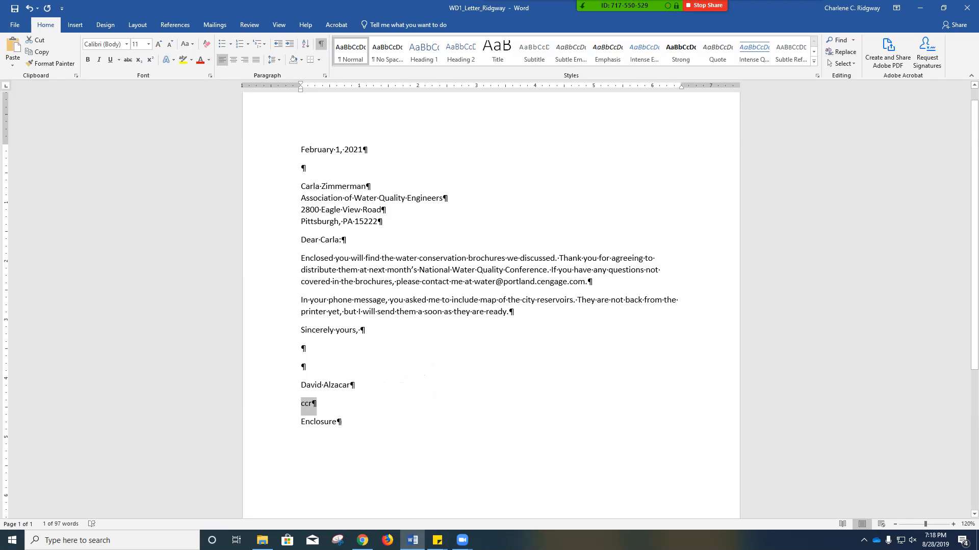
left_click(274, 60)
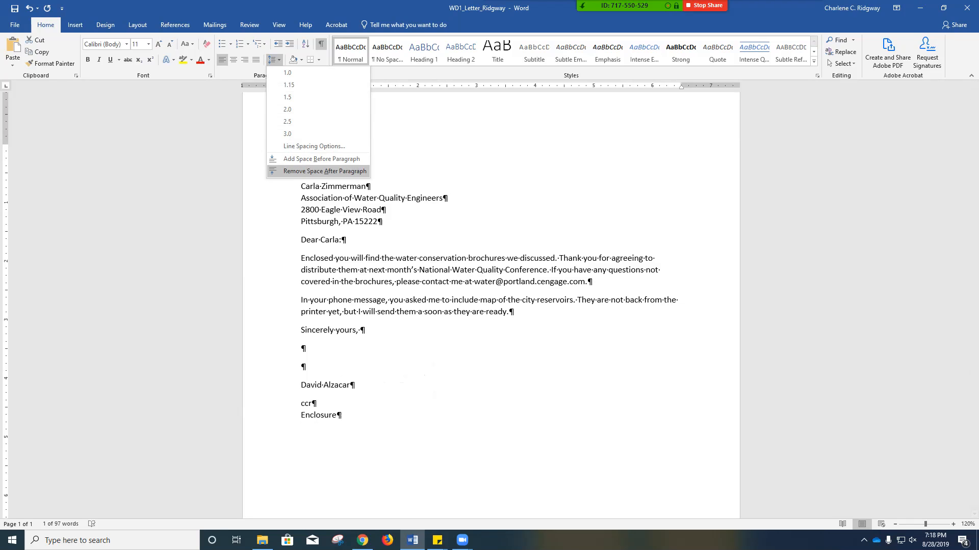
left_click(325, 172)
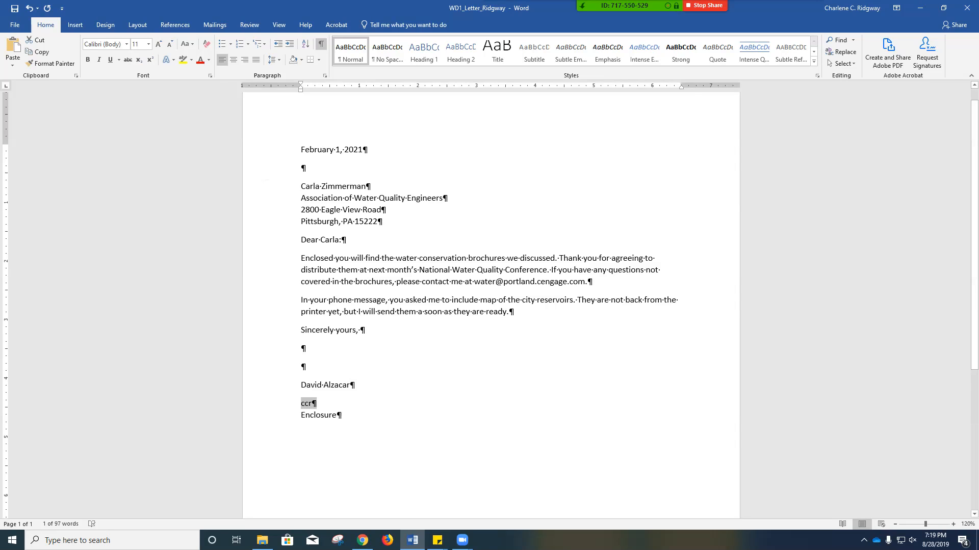
- Add the job title "Communications Director" on a line break directly under the sender's name in the signature, and save the letter
left_click(350, 386)
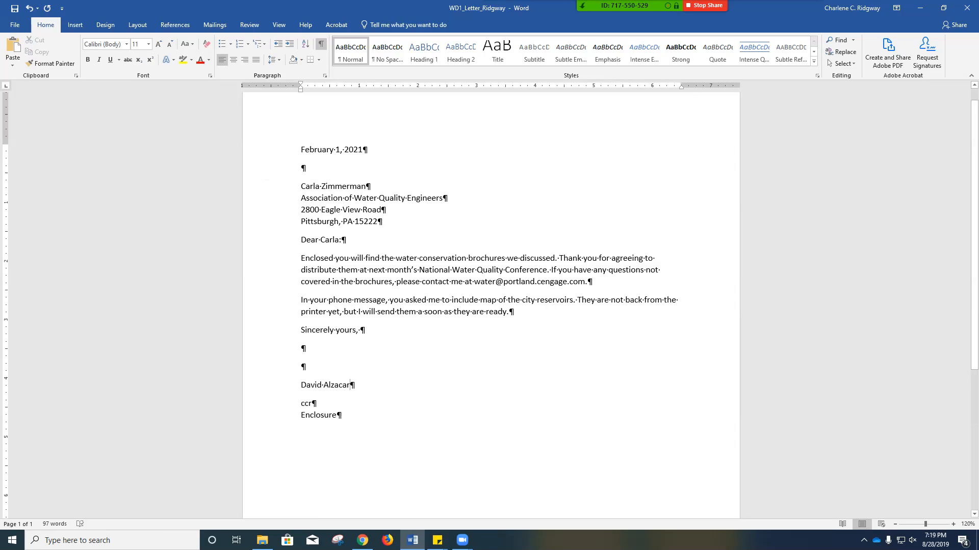
key("ctrl+Return")
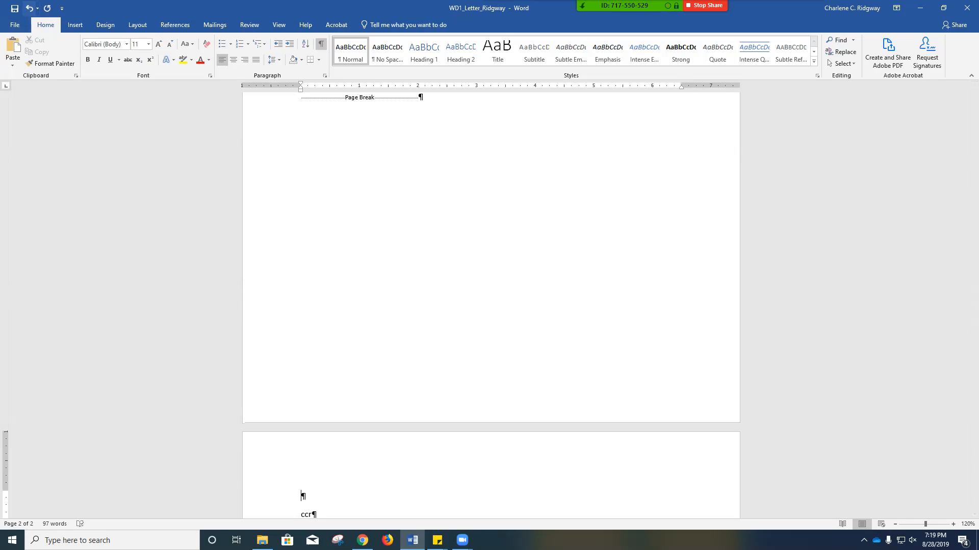
left_click(29, 9)
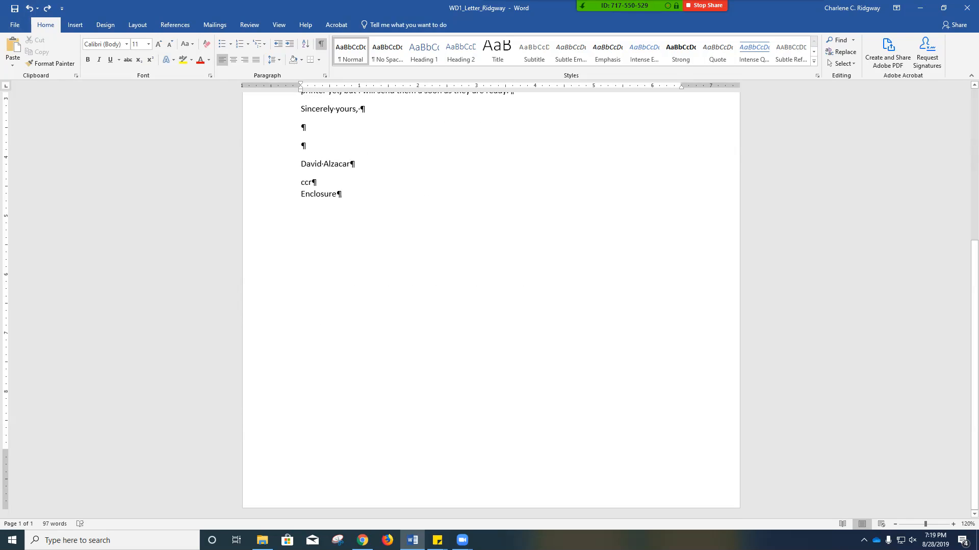
key("shift+Return")
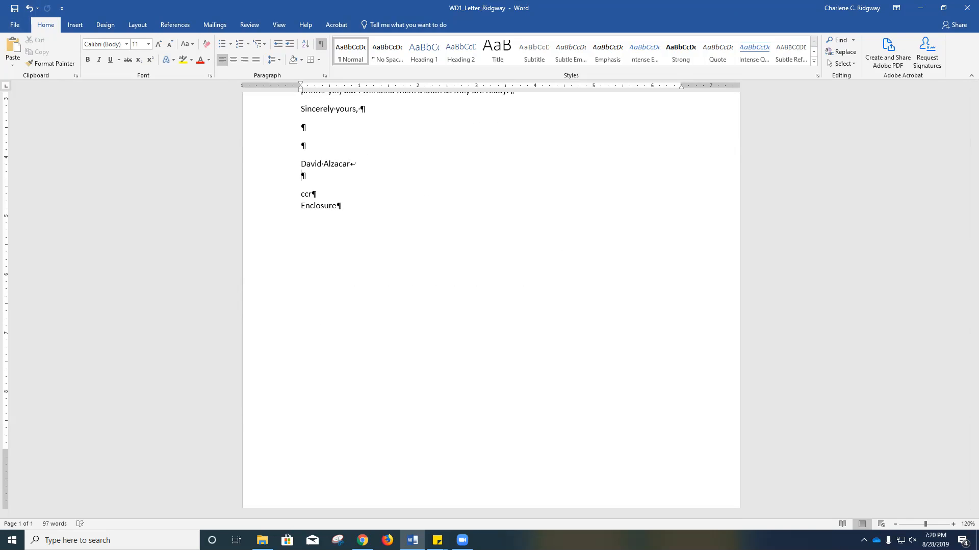
type("Communications Director")
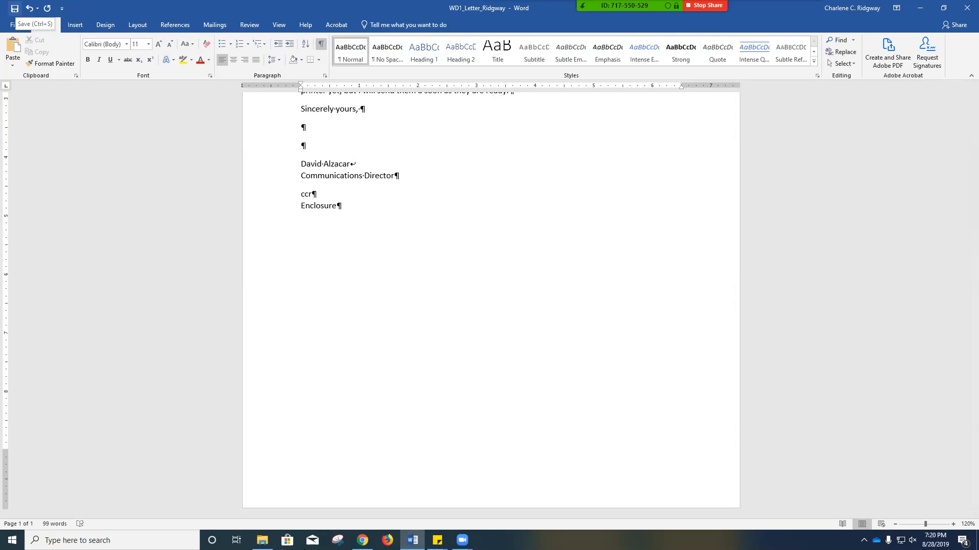
left_click(14, 9)
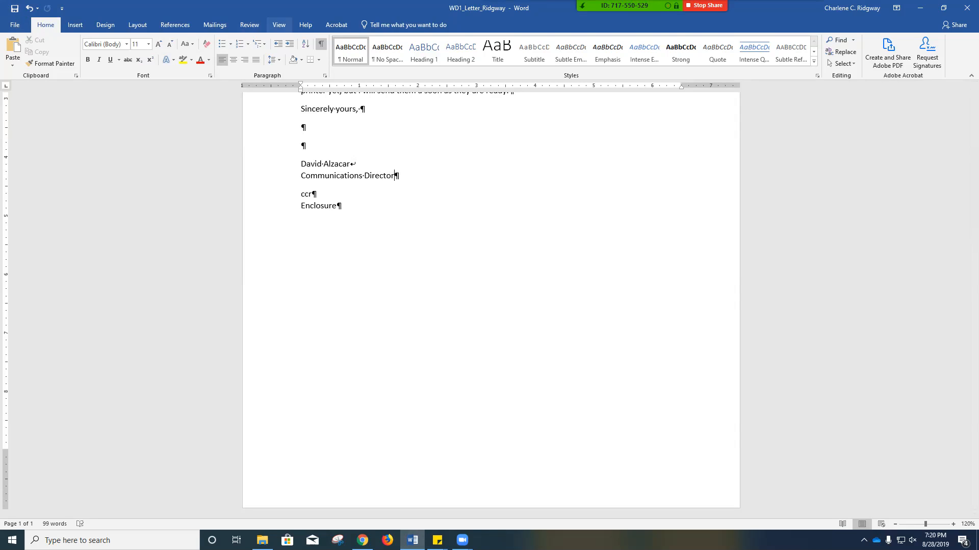
- Display one whole page and set a custom top margin of 2.5 inches for the whole document
left_click(279, 25)
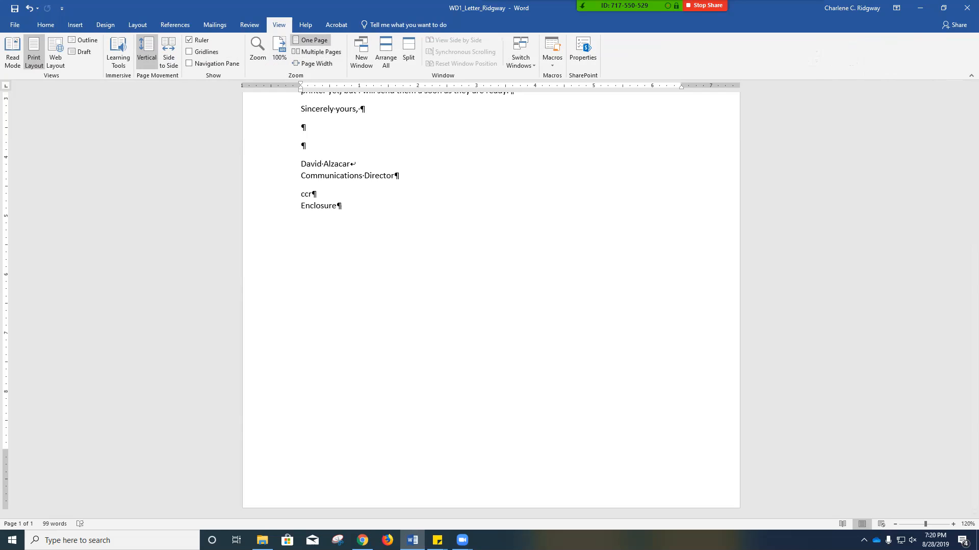
left_click(311, 39)
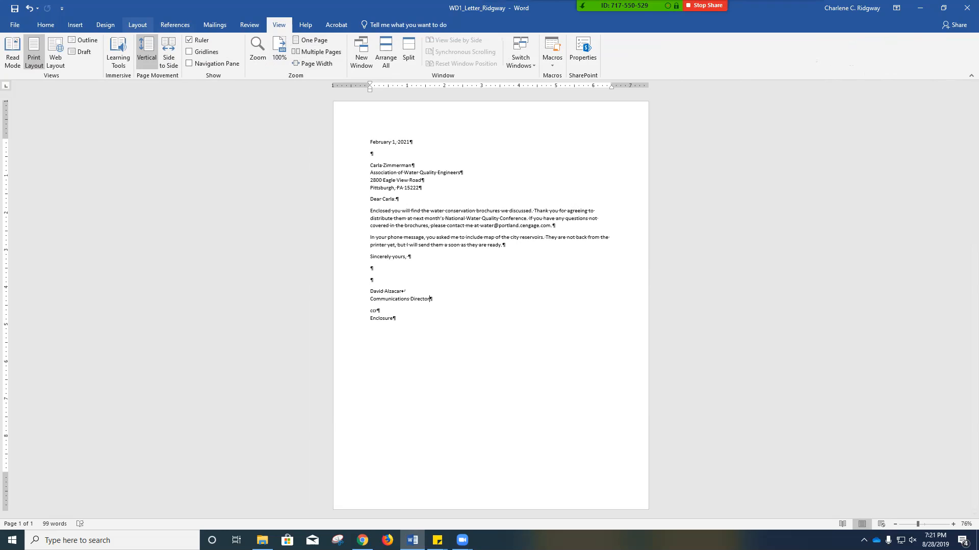
left_click(137, 25)
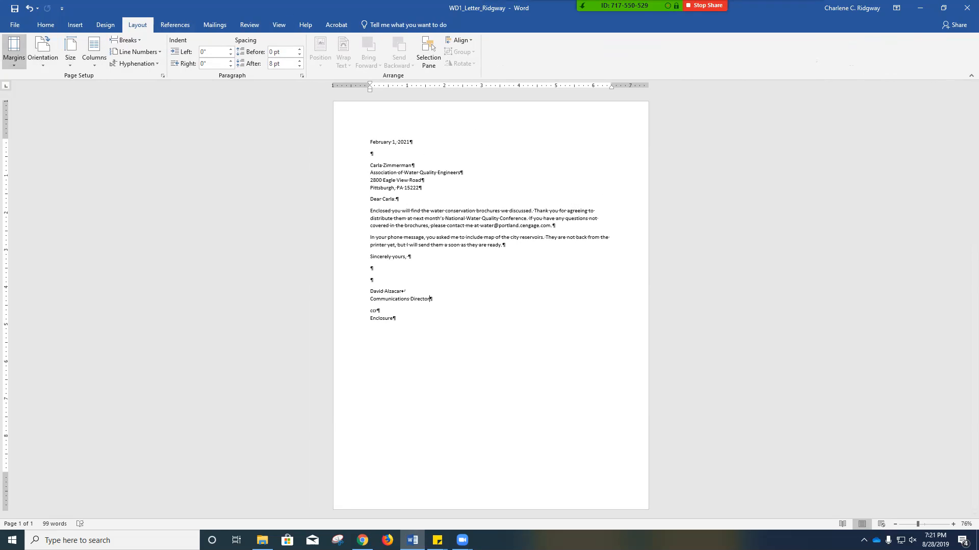
left_click(14, 51)
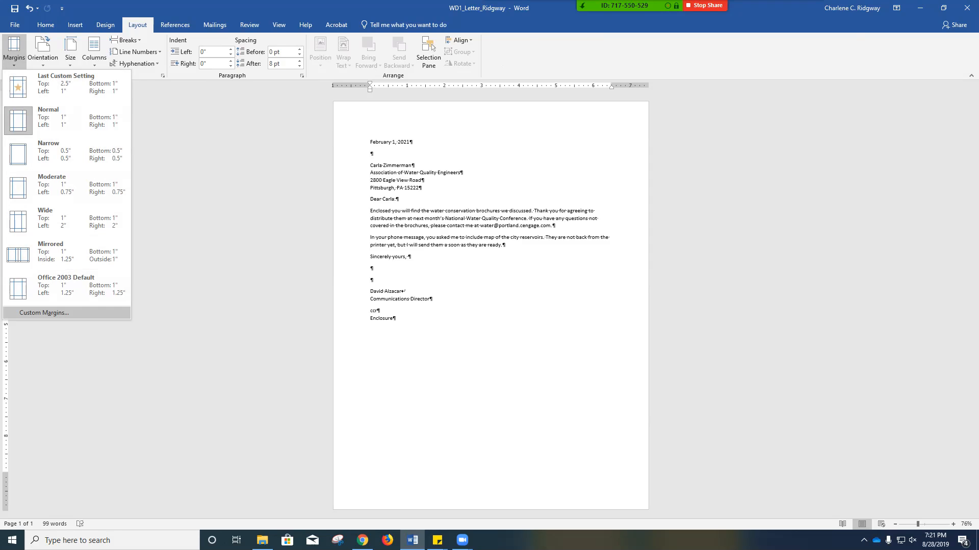
left_click(44, 313)
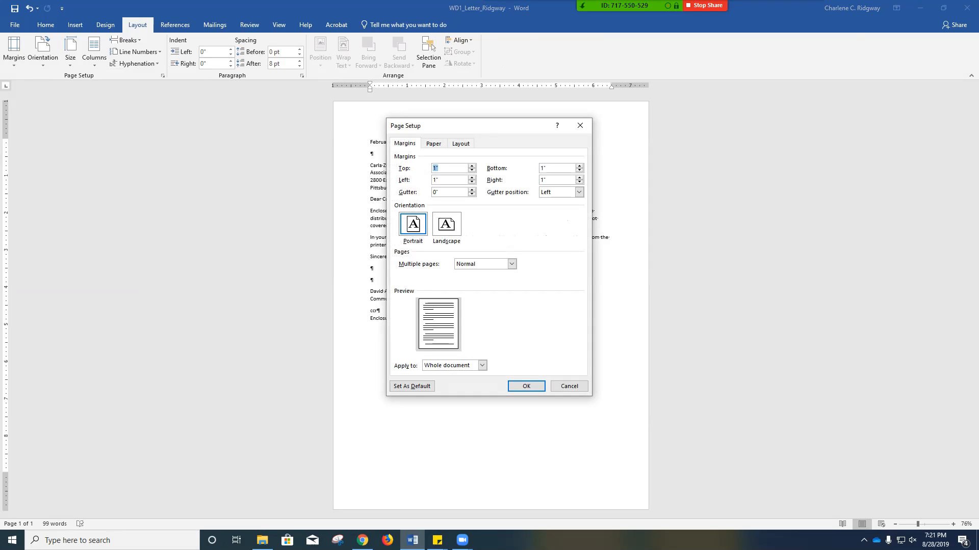
type("2.5")
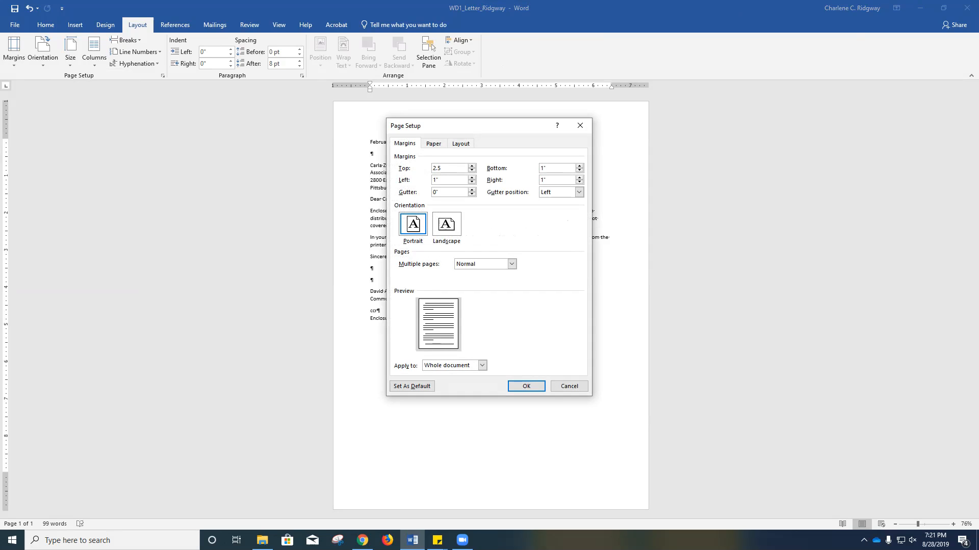
key("Return")
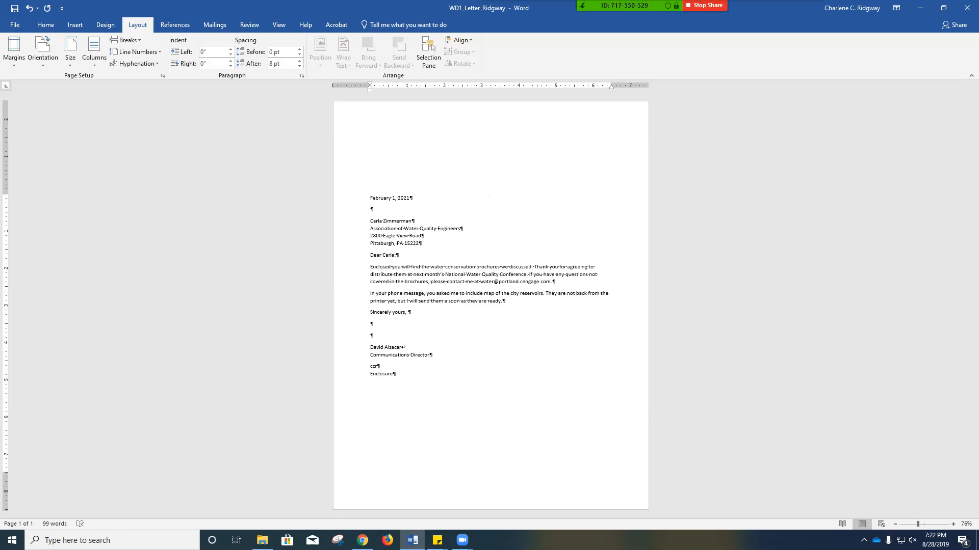
- Enlarge the page display to 120% and save the letter with its new top margin
left_click(953, 524)
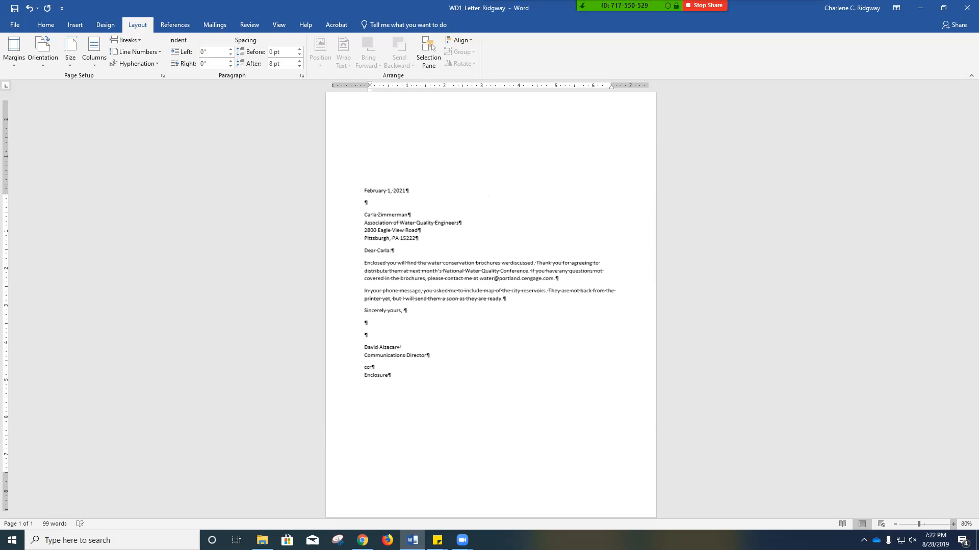
left_click(953, 524)
left_click(952, 524)
left_click(953, 524)
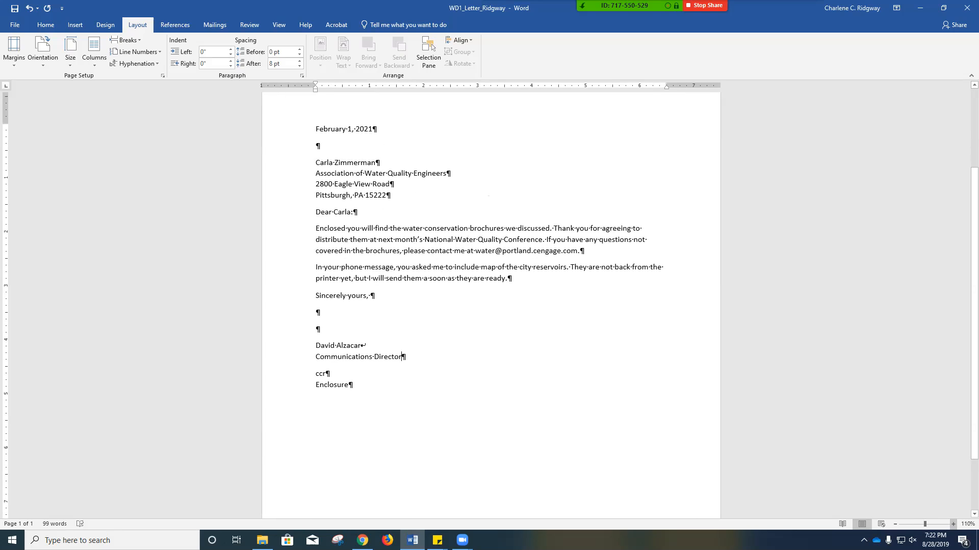
left_click(952, 524)
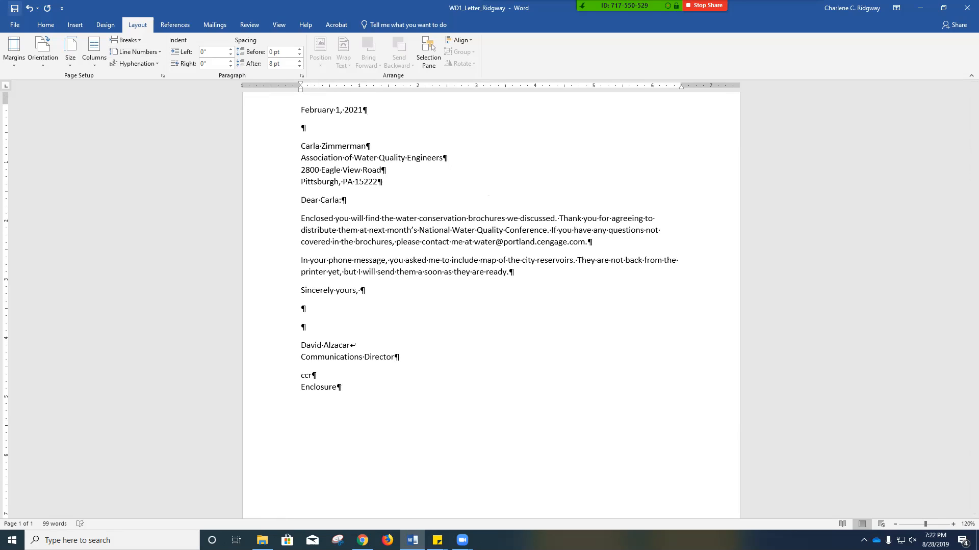
key("ctrl+s")
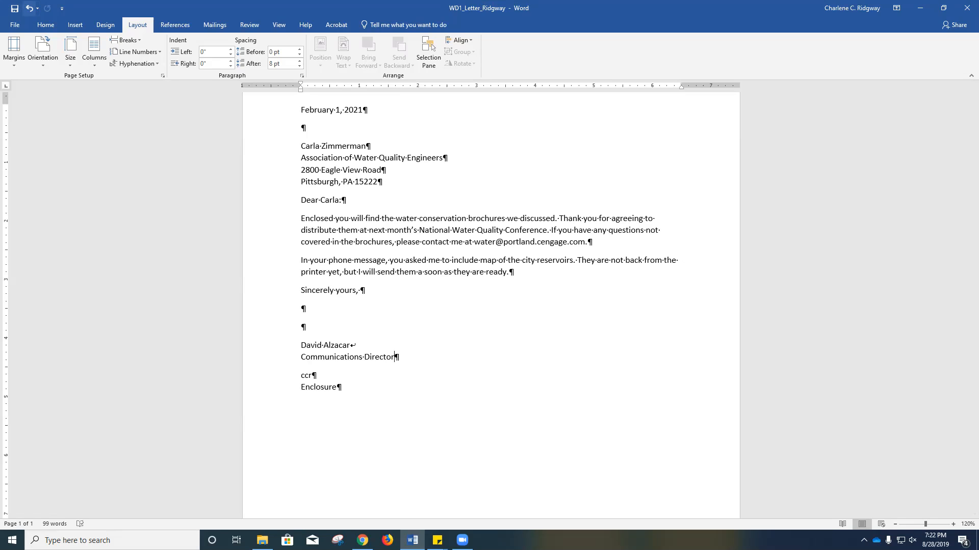
- Check the letter's layout in the print preview and return to the document without printing
left_click(15, 25)
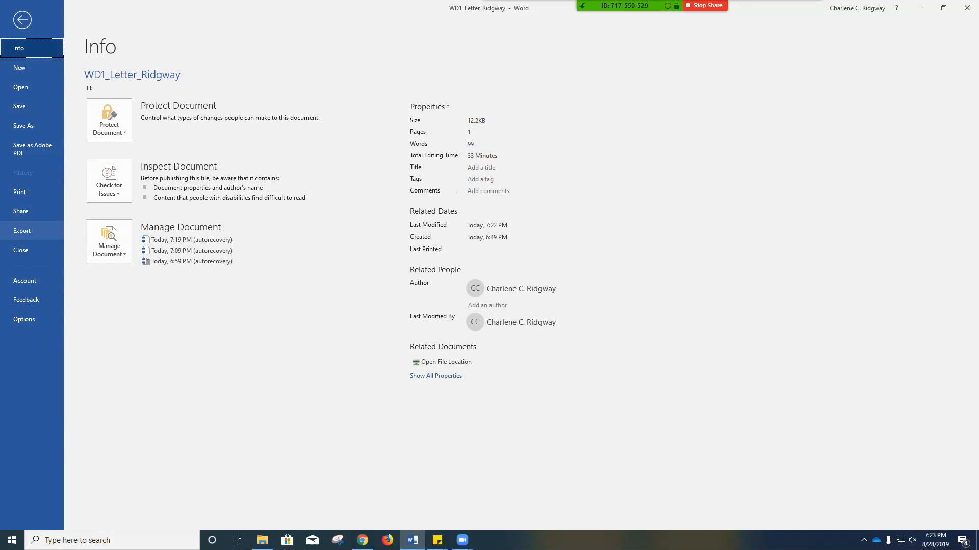
left_click(21, 192)
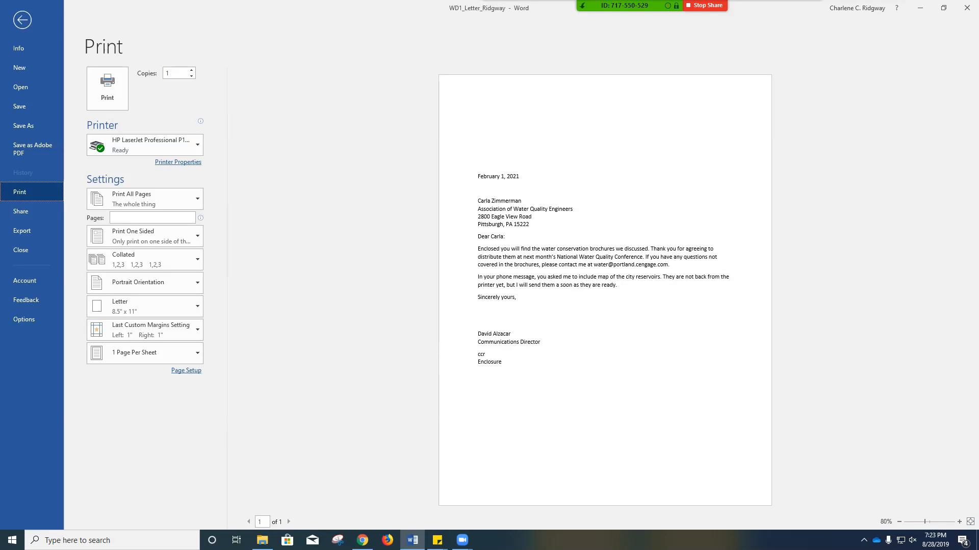
left_click(22, 20)
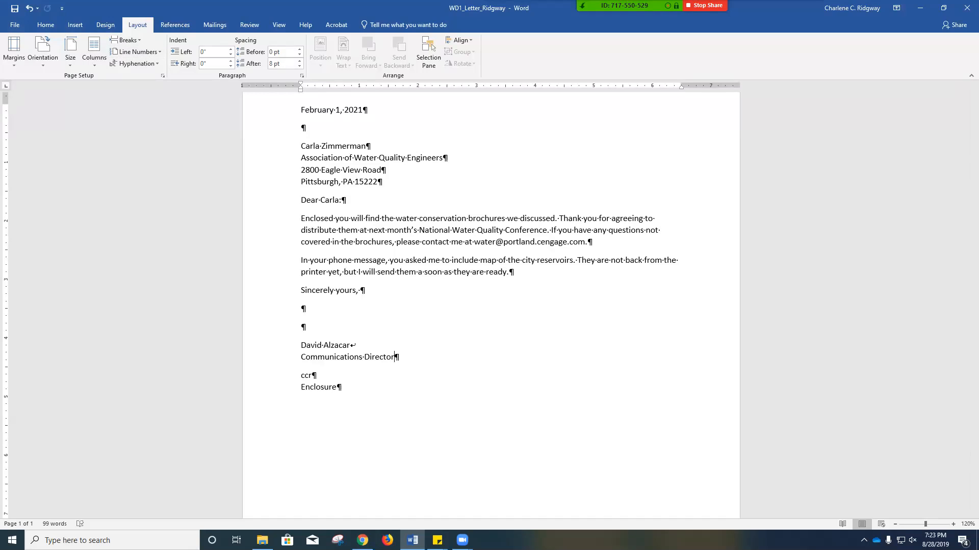
- Hide the paragraph and other formatting marks and bring the letter's date line into view
left_click(45, 24)
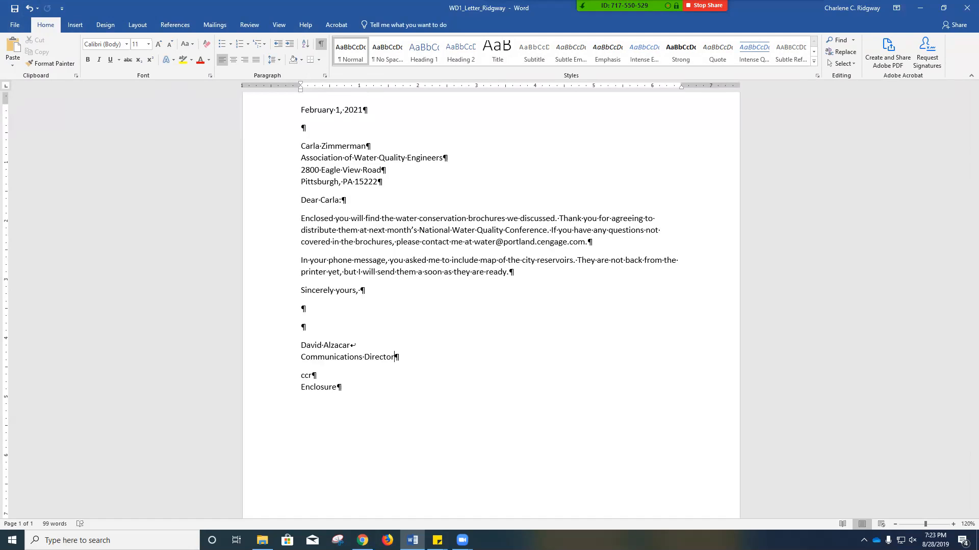
left_click(321, 44)
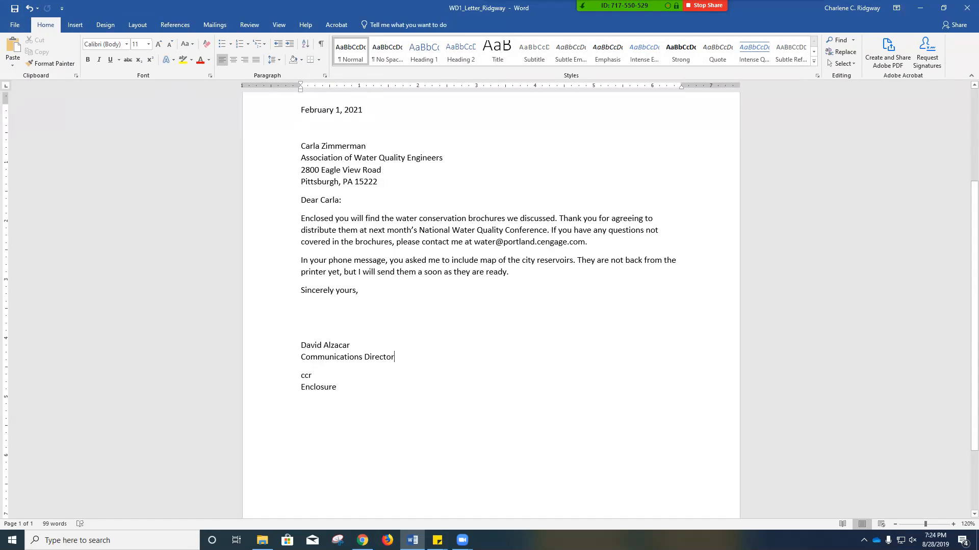
scroll(489, 275, "up", 3)
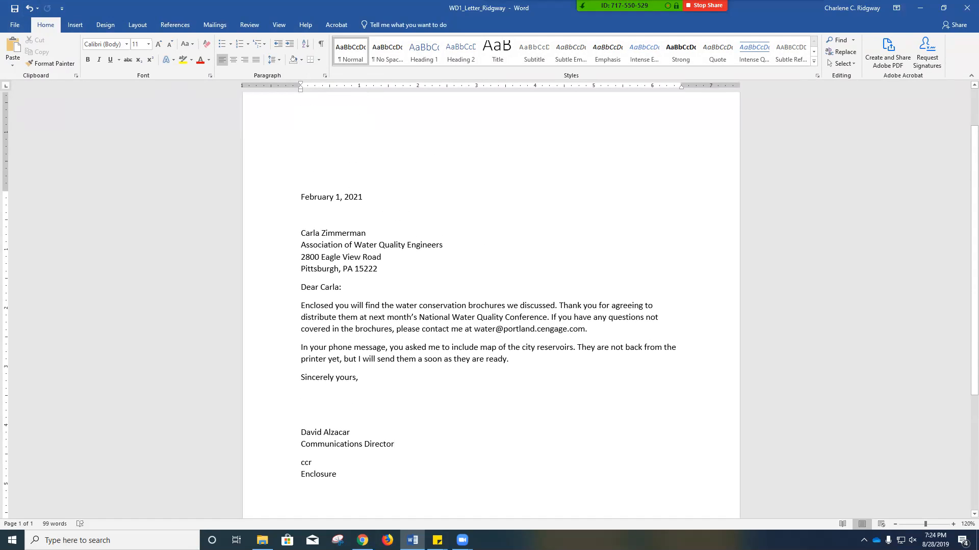